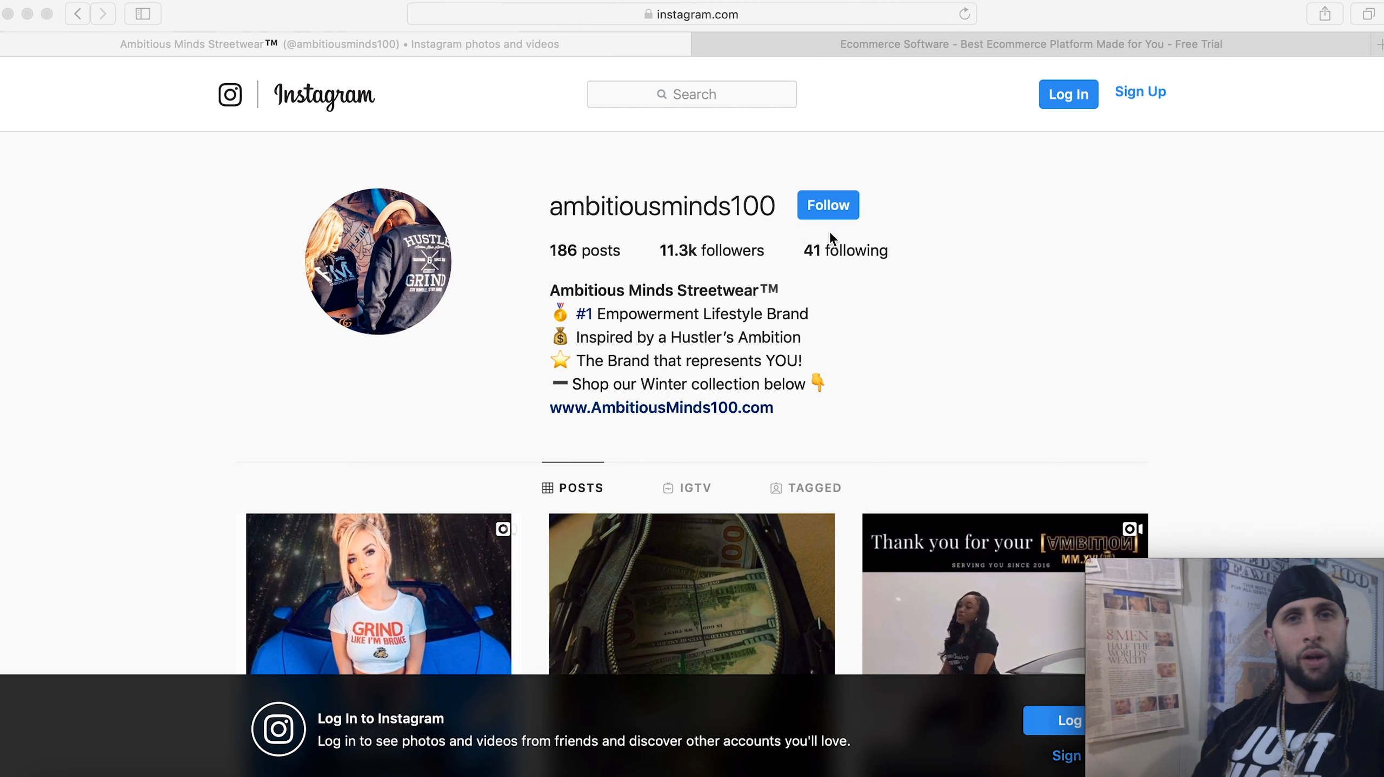
Scroll the brand's Instagram profile, then switch to the Shopify homepage tab
scroll(528, 325, down, 4)
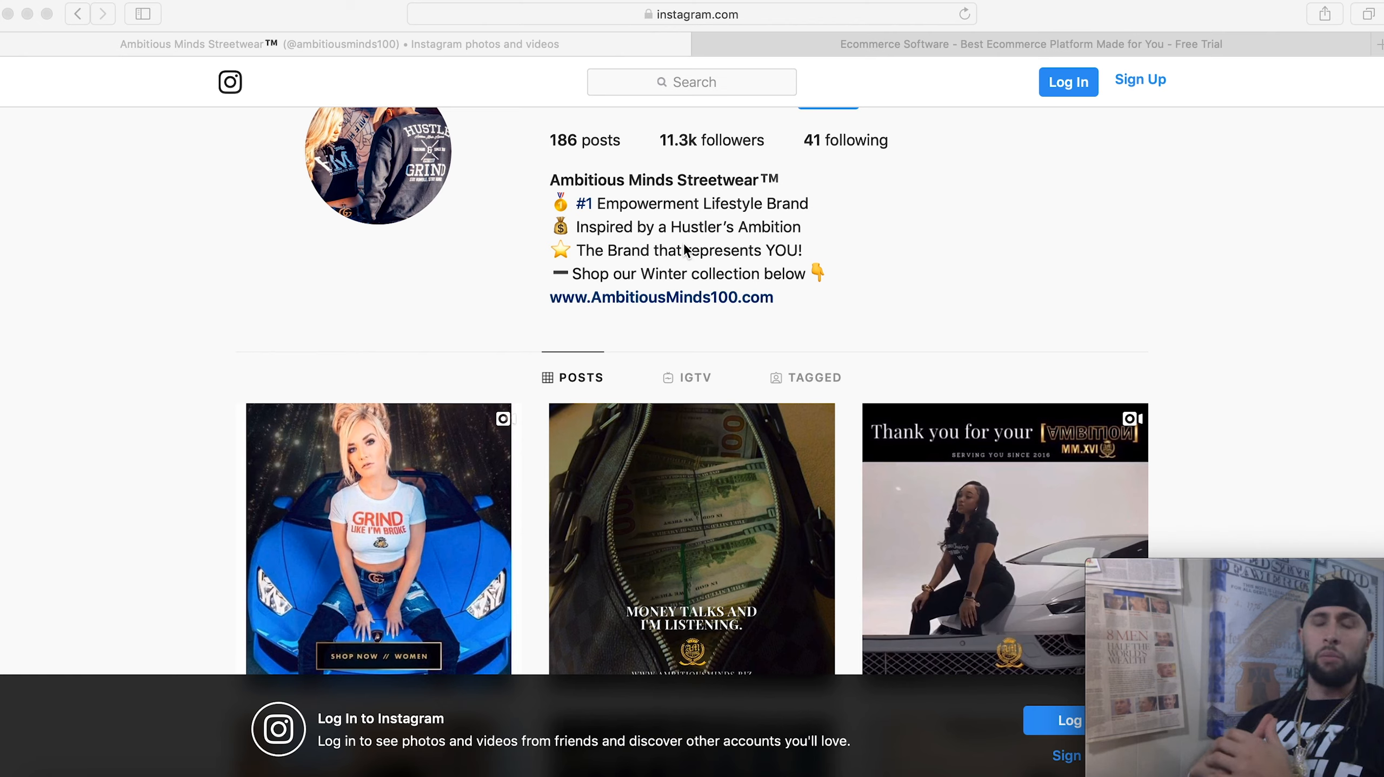
click(872, 43)
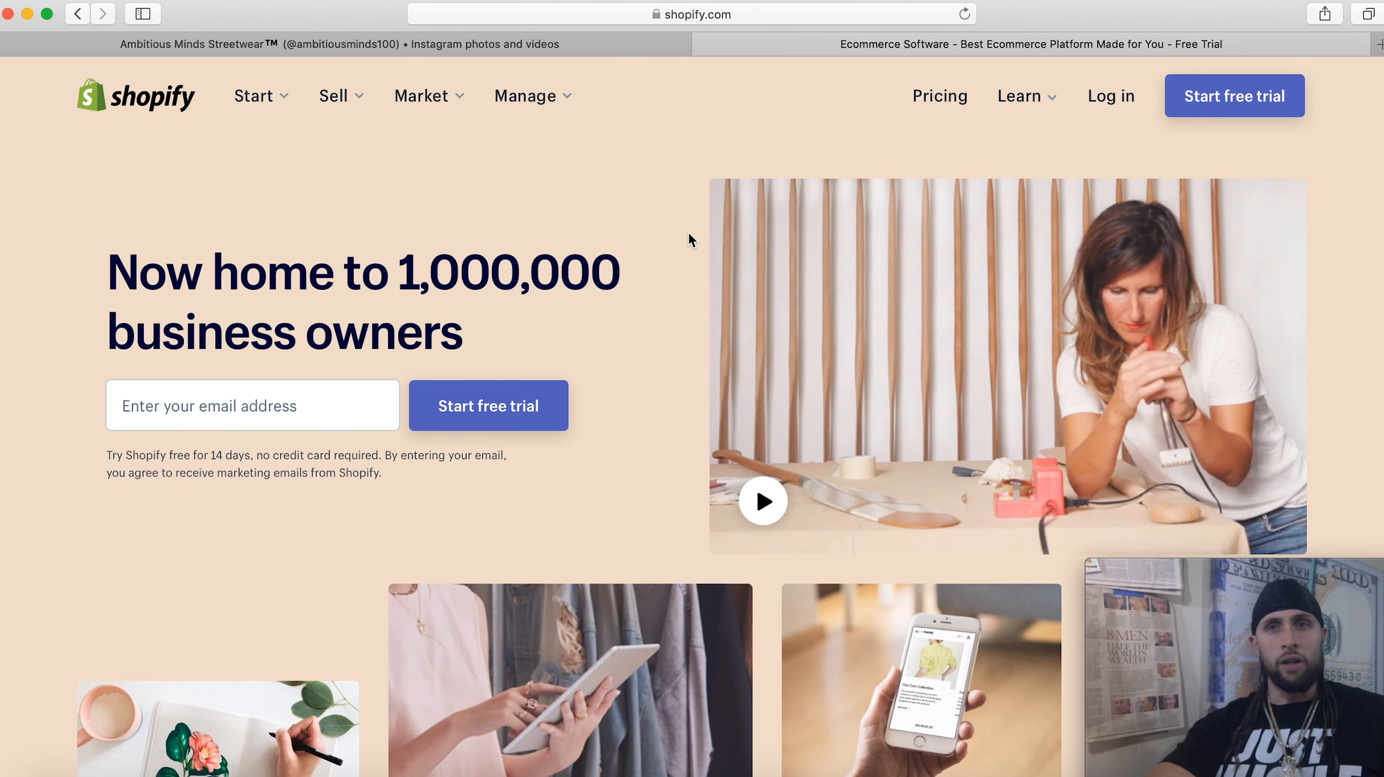
Open Shopify's 'Start free trial' signup form and click into its password field
click(1199, 116)
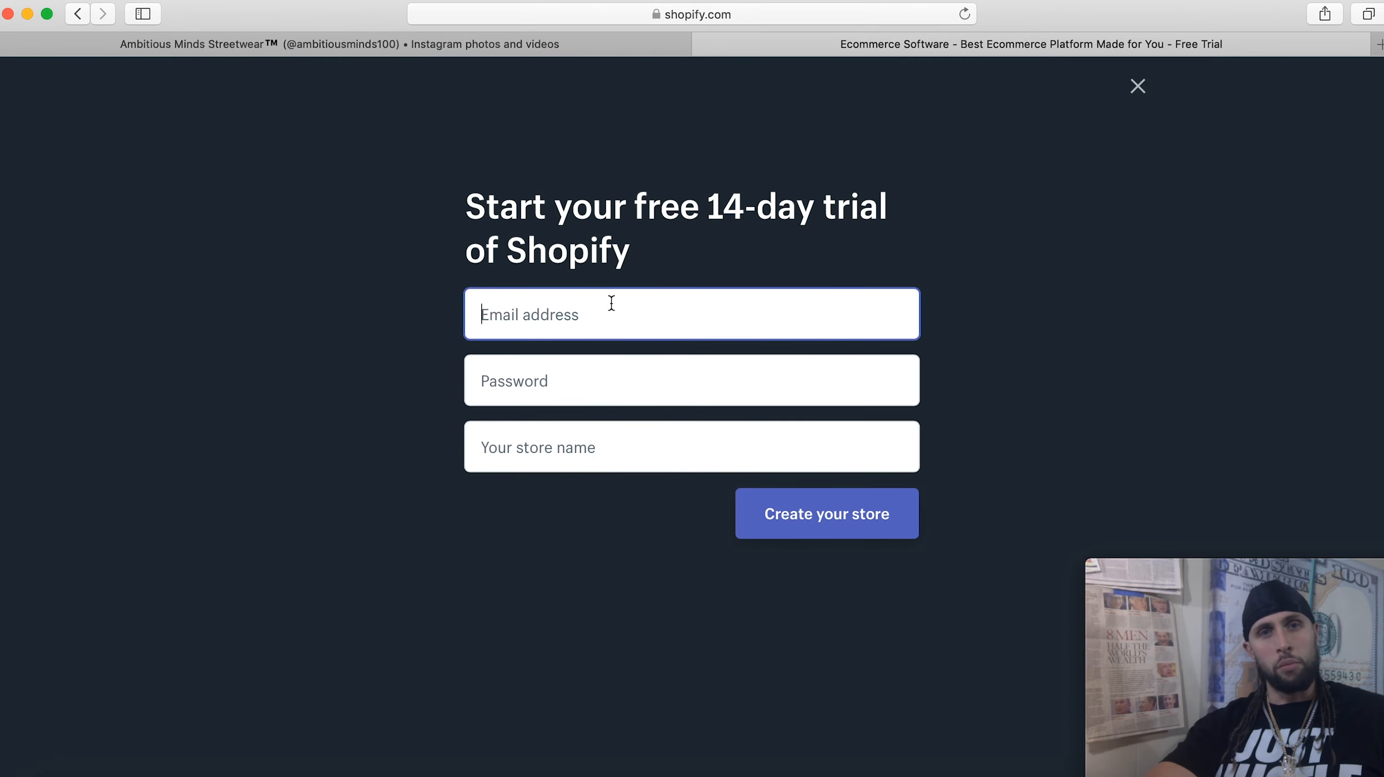
click(581, 373)
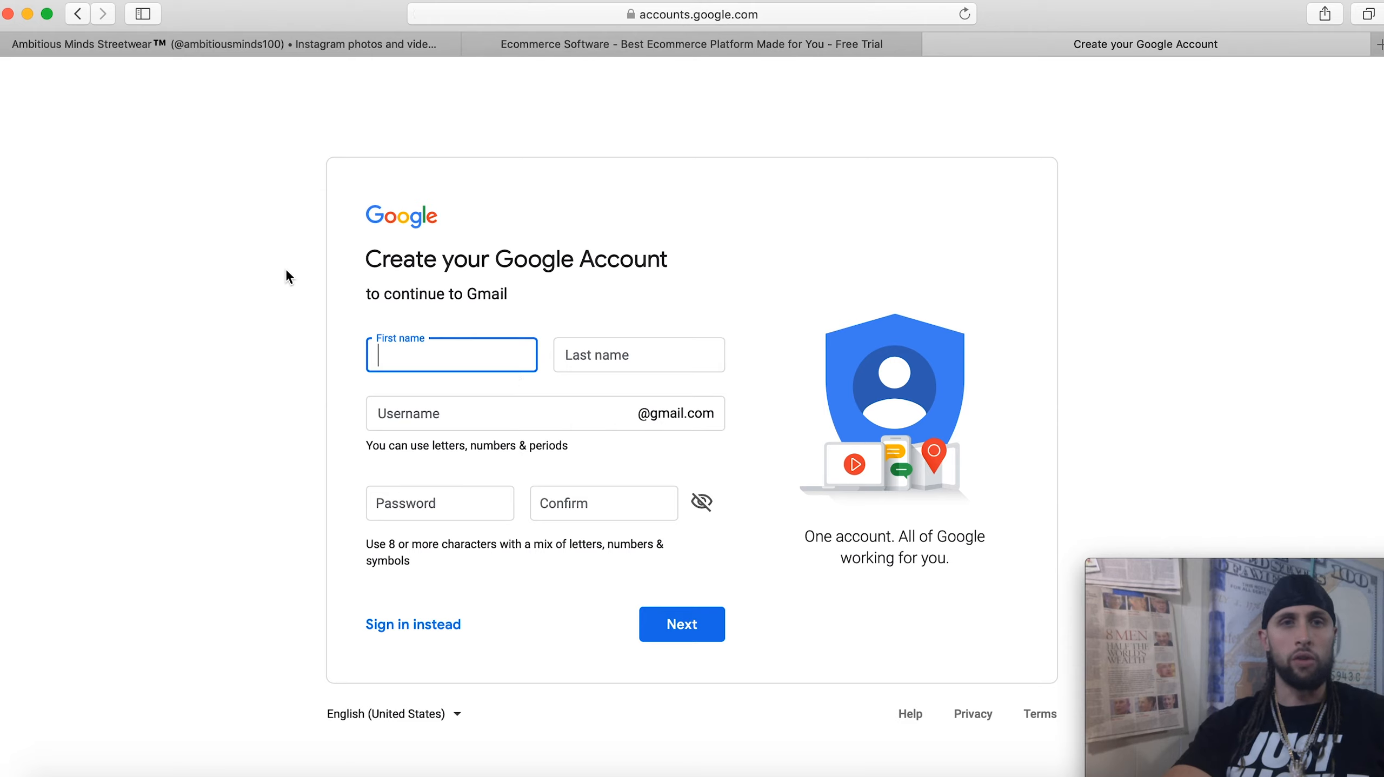
Enter the first name, last name and start of the username for the new Google account
text(Goal)
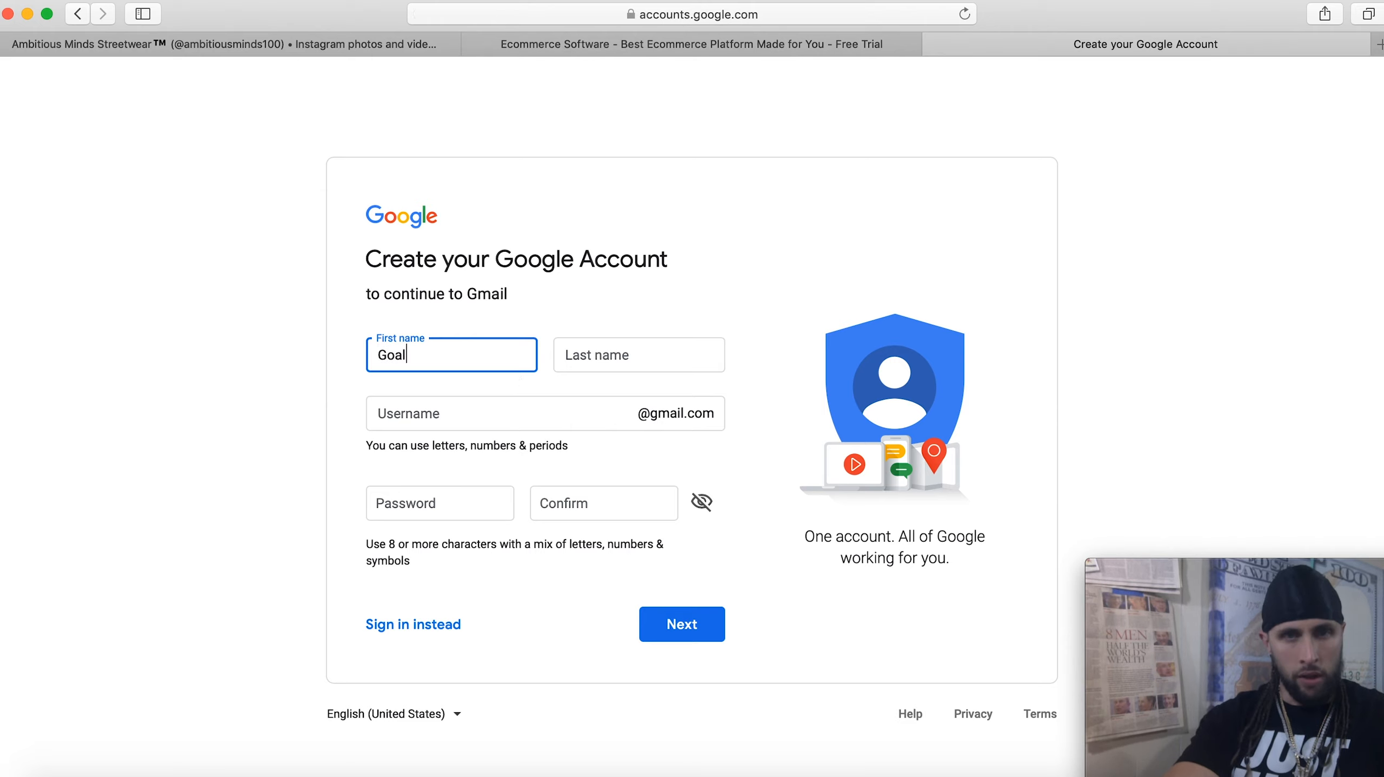
key(Tab)
text(Getta)
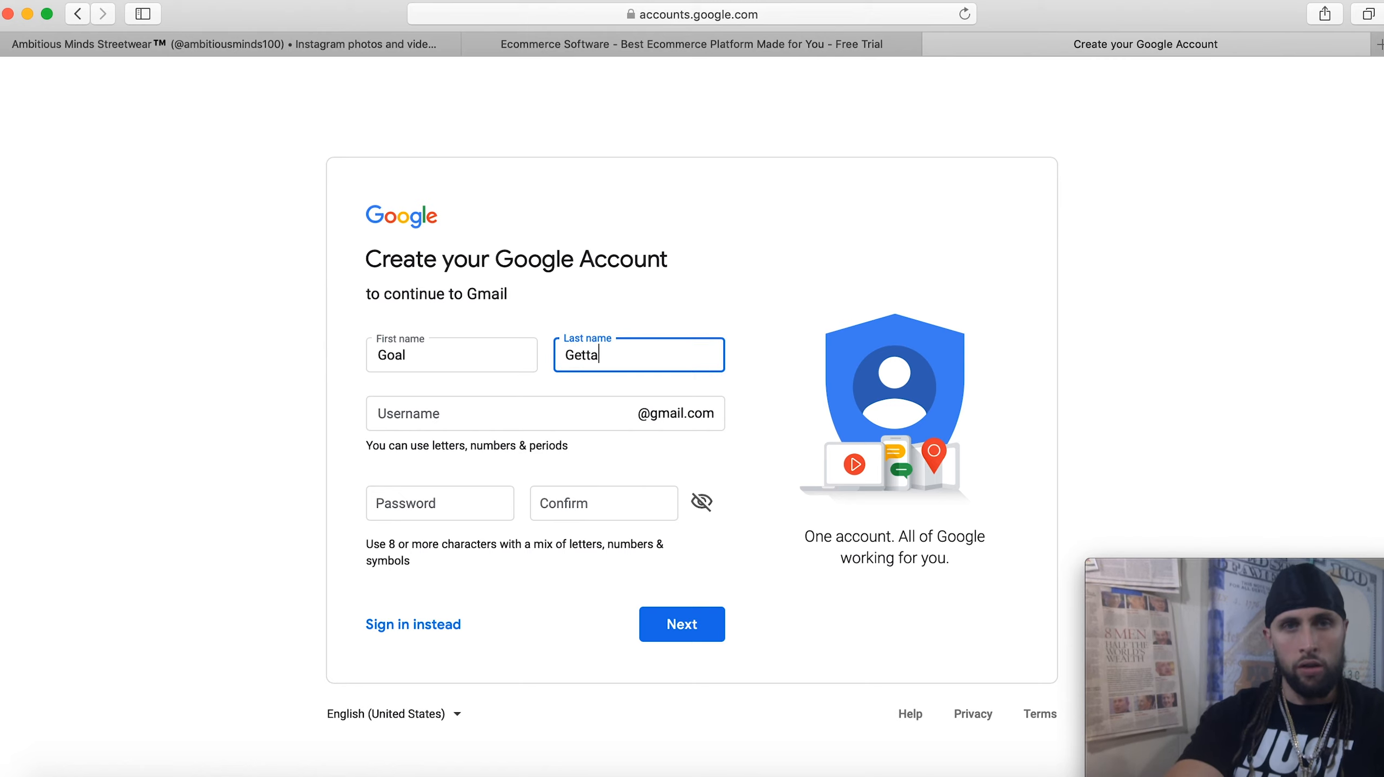
key(Tab)
text(go)
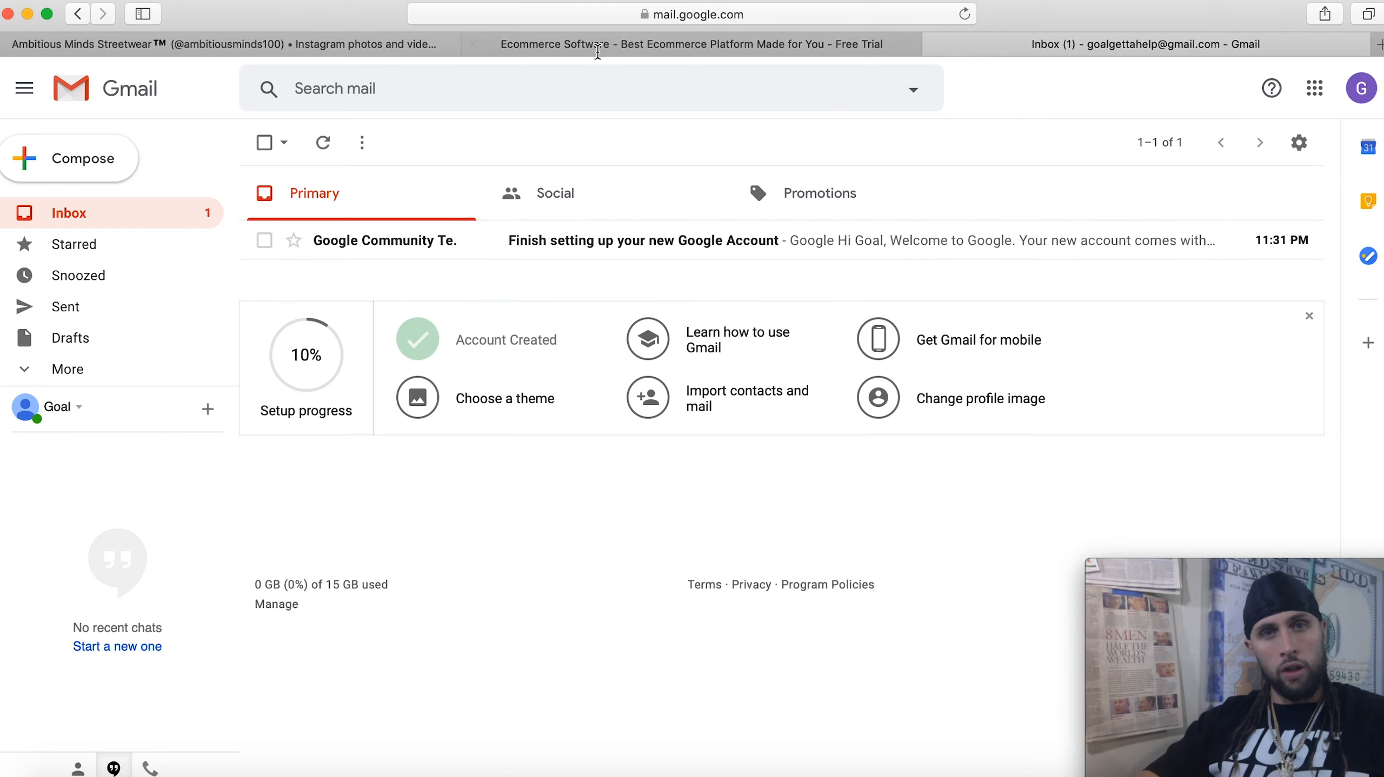
Fill the trial form with the new Gmail address, a password and 'Goal Getta's Store', then create it
click(763, 45)
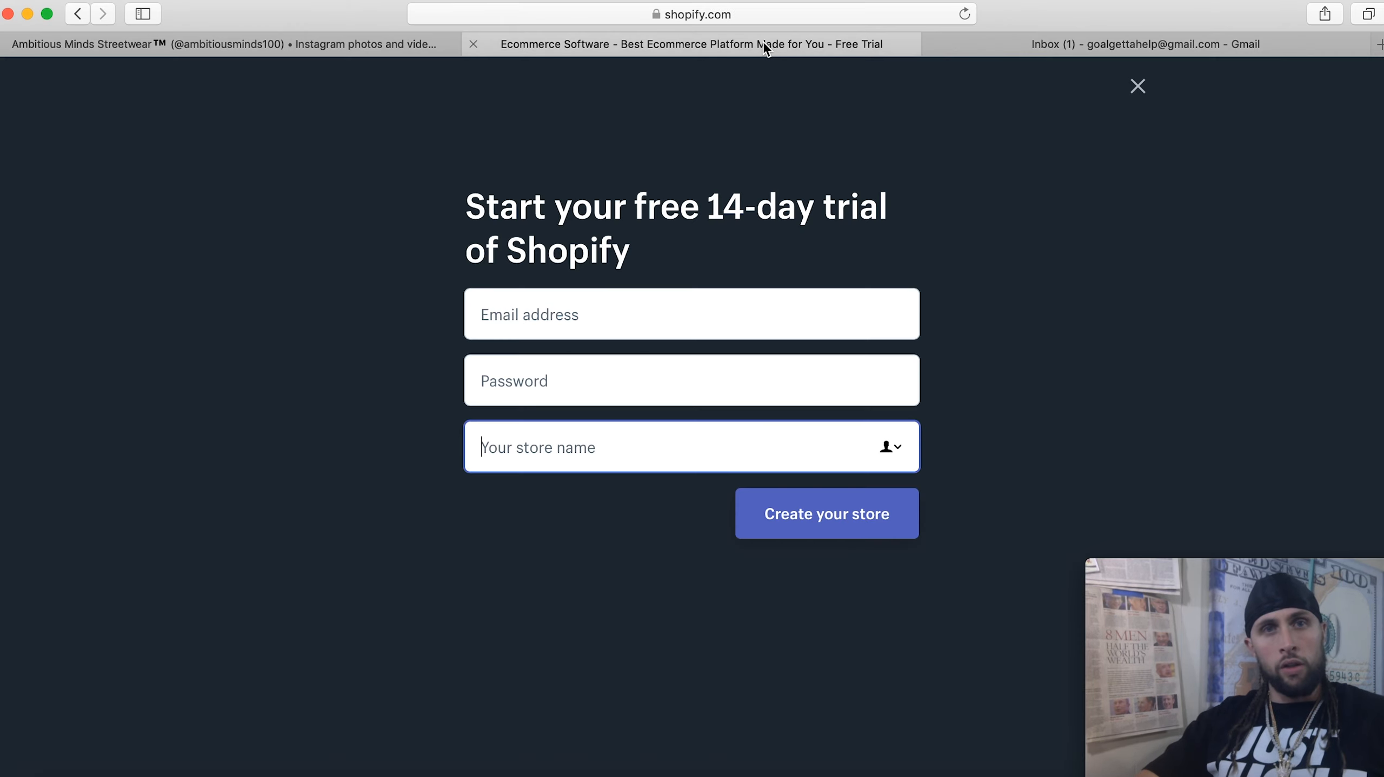
click(557, 318)
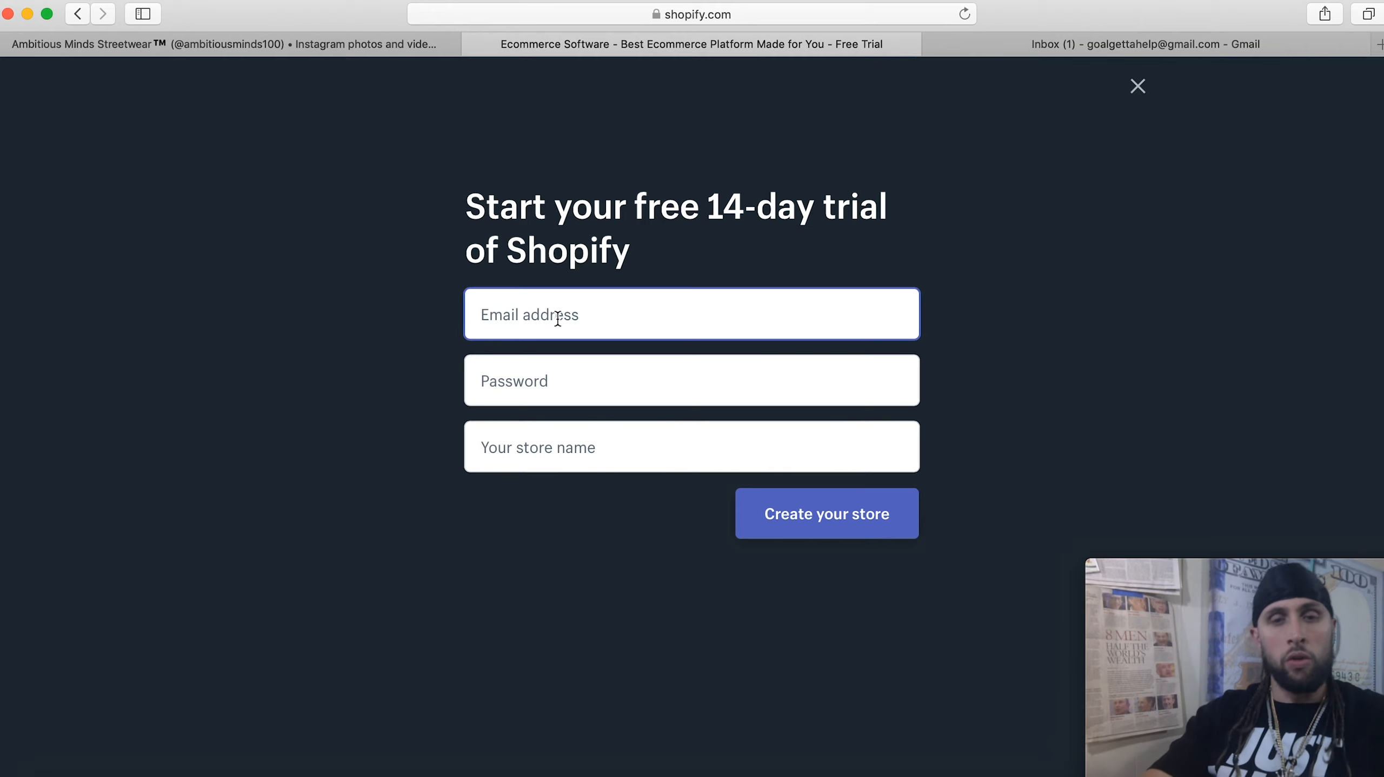
key(Tab)
text(••••••••••)
key(Tab)
text(Goal Getta's)
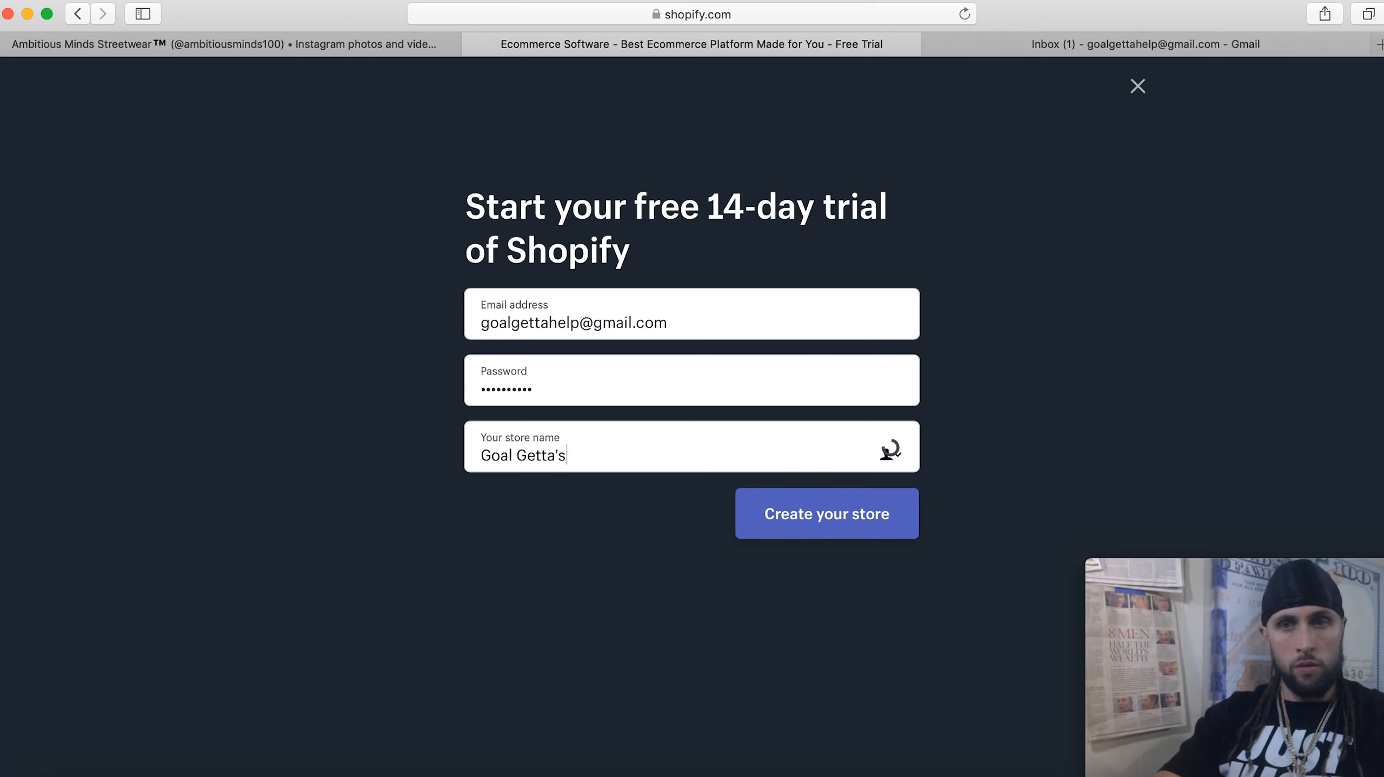
text( Store)
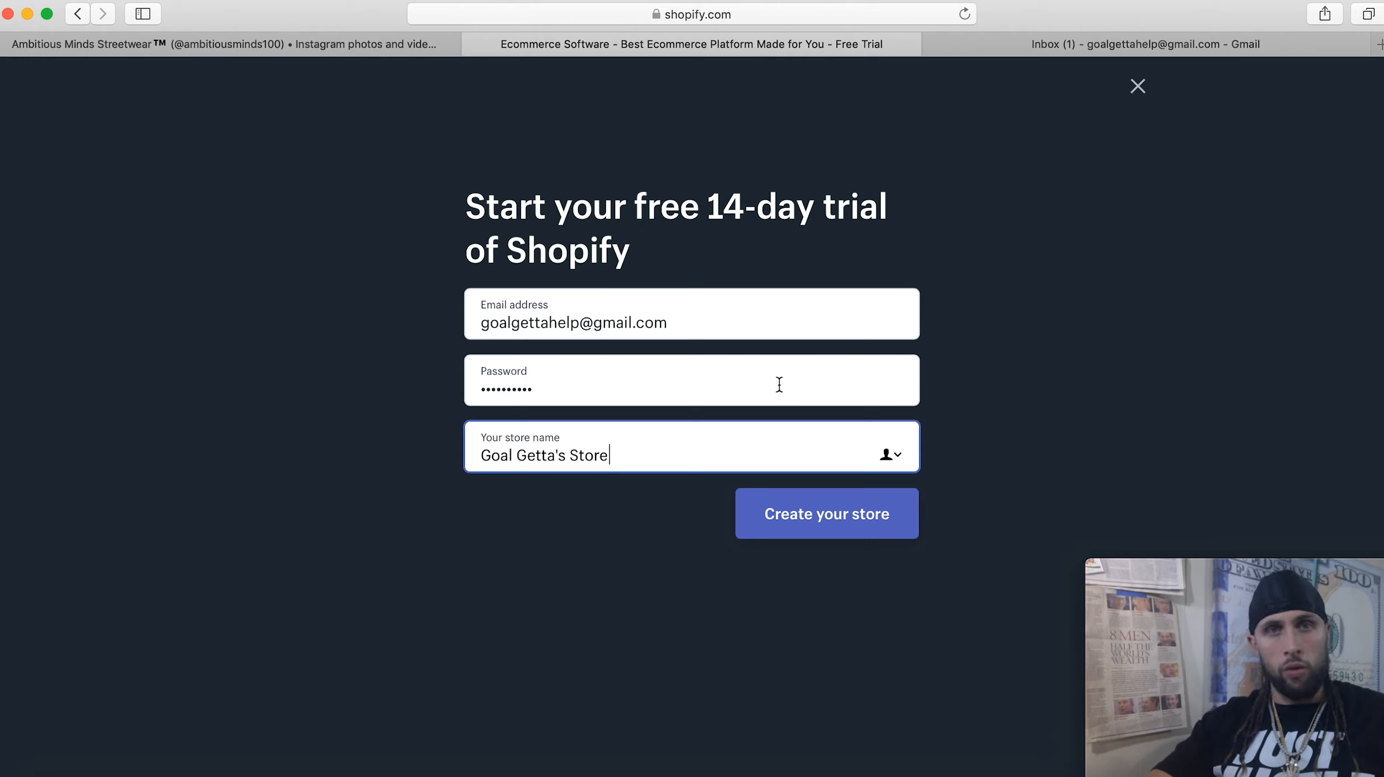
click(834, 524)
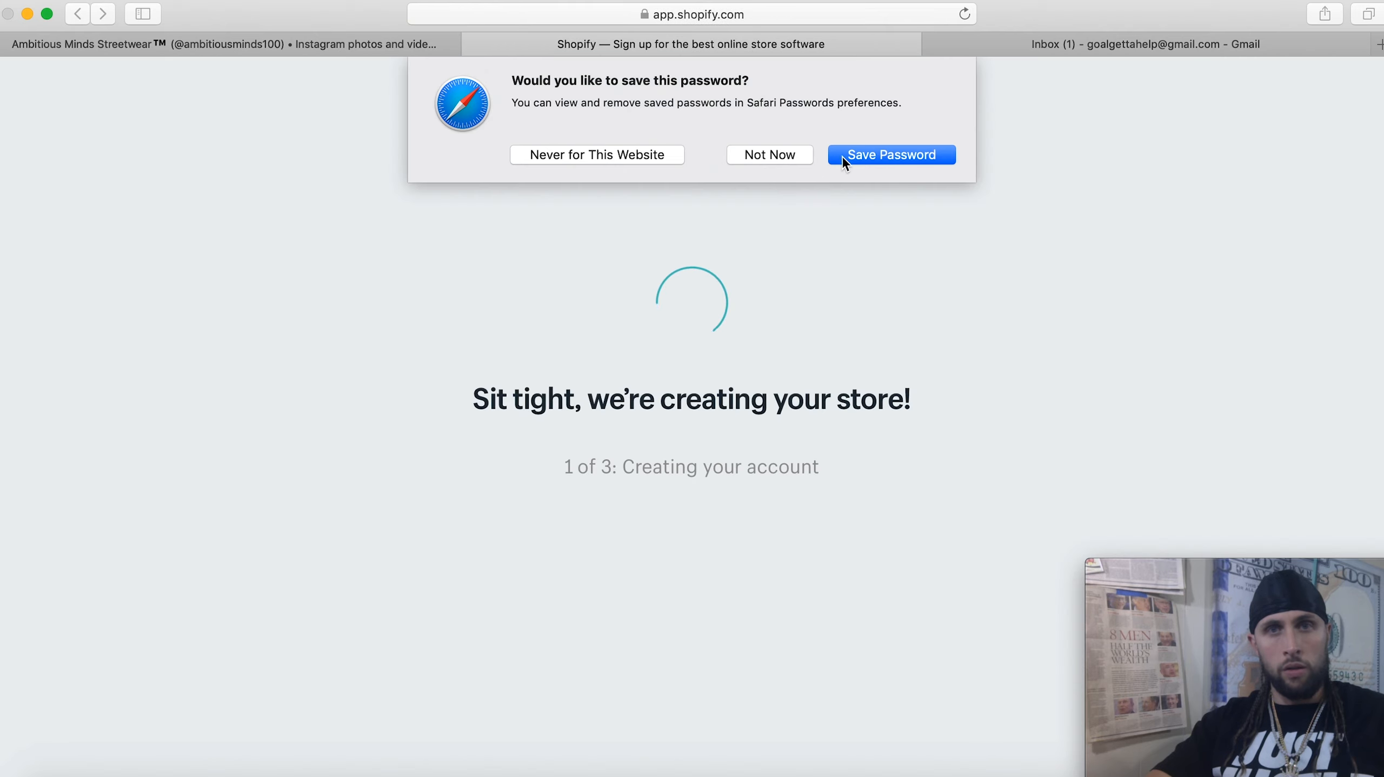
Let Safari save the password and set the selling status to 'I'm just playing around'
click(860, 158)
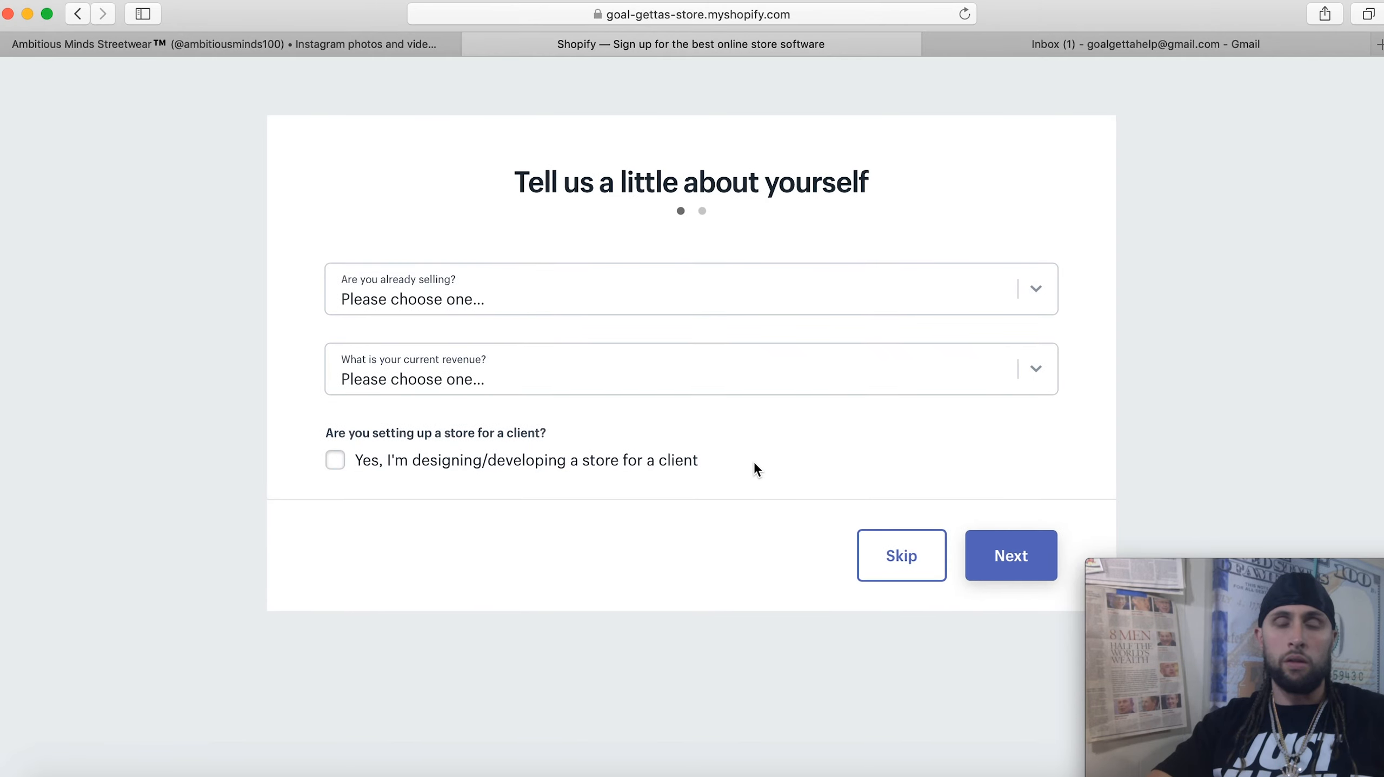
click(645, 301)
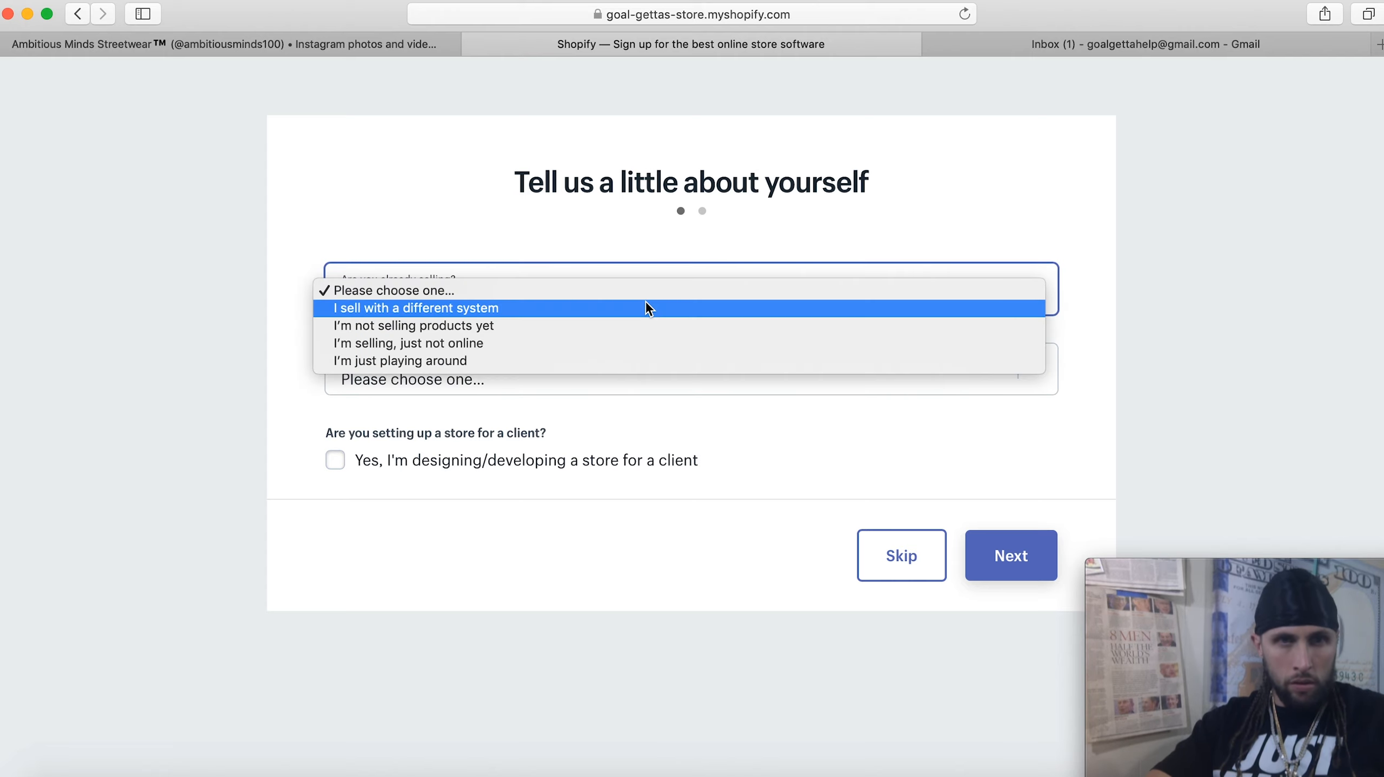
click(483, 361)
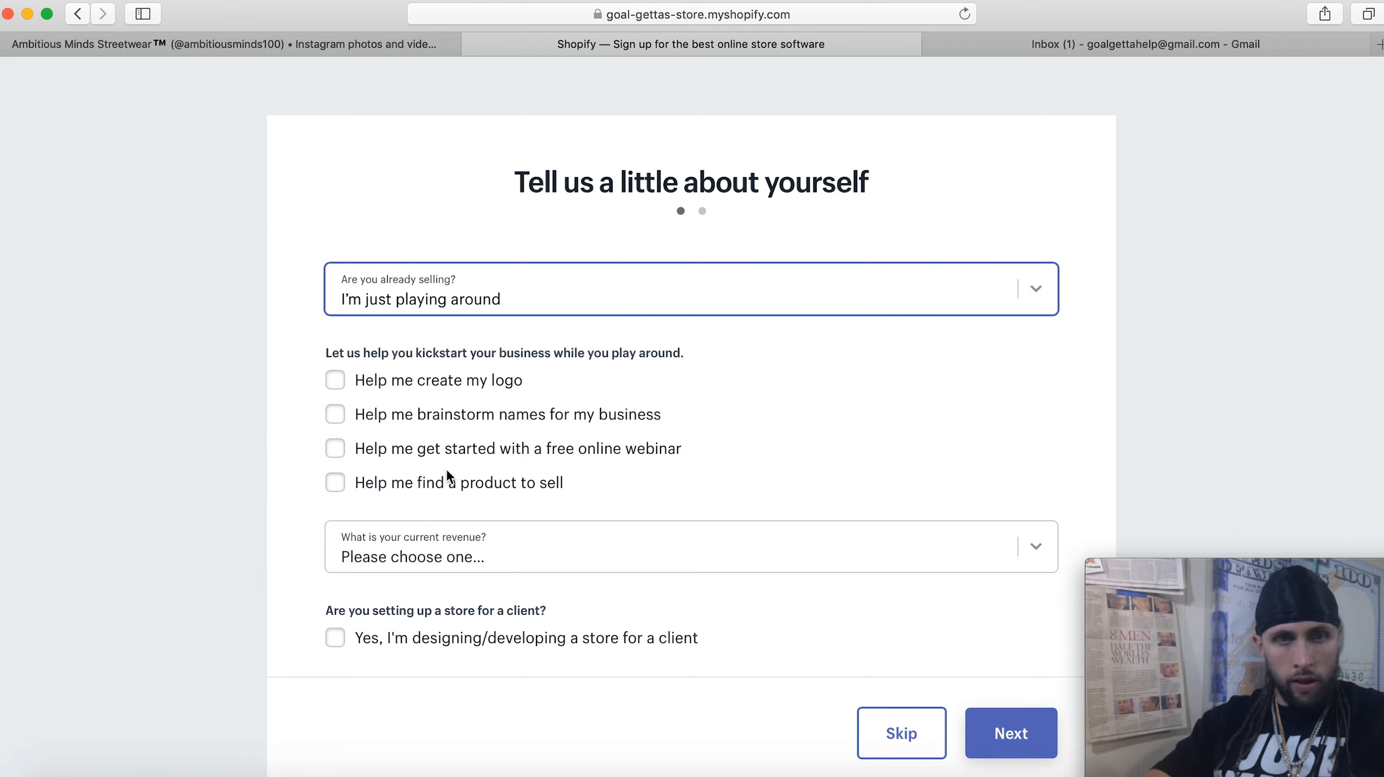
Set current revenue to '$0 USD (I'm just getting started)' and continue to the next step
click(649, 562)
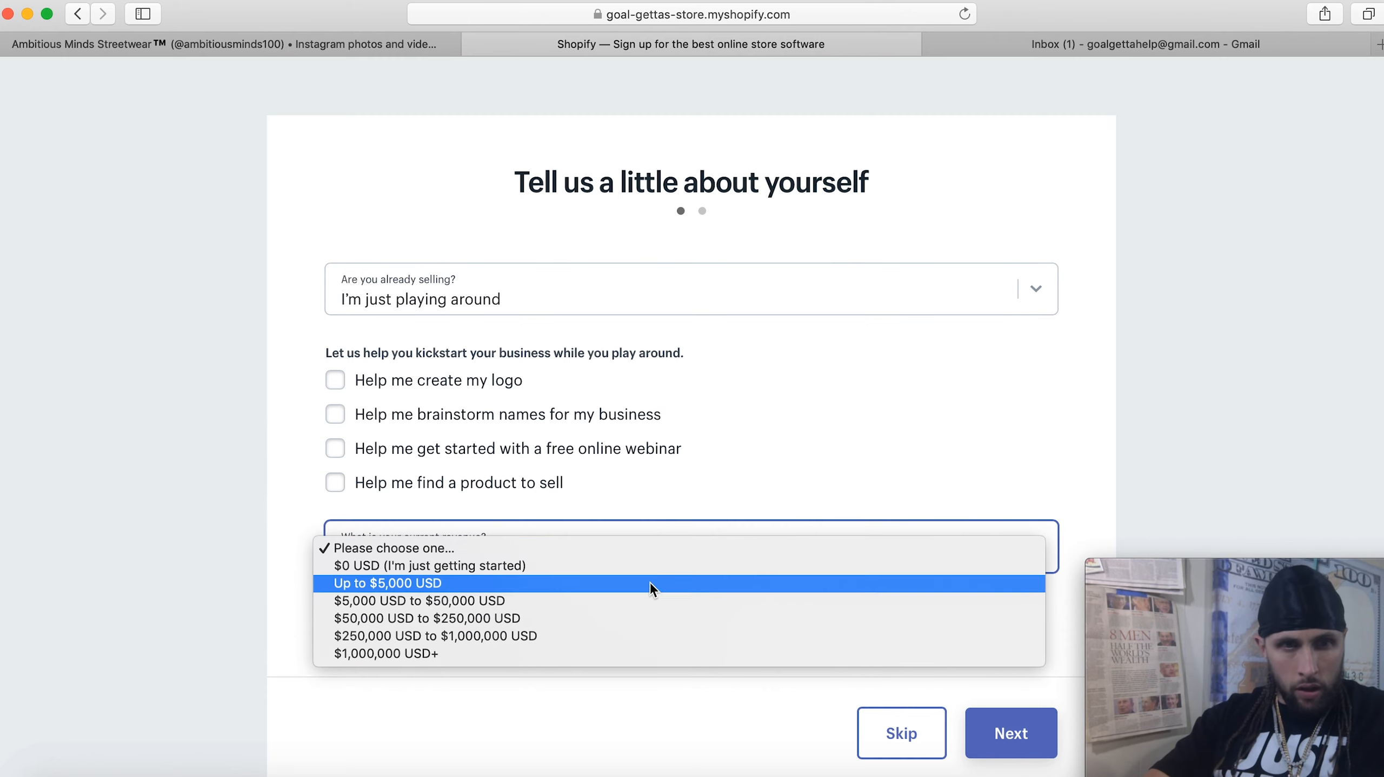
click(648, 584)
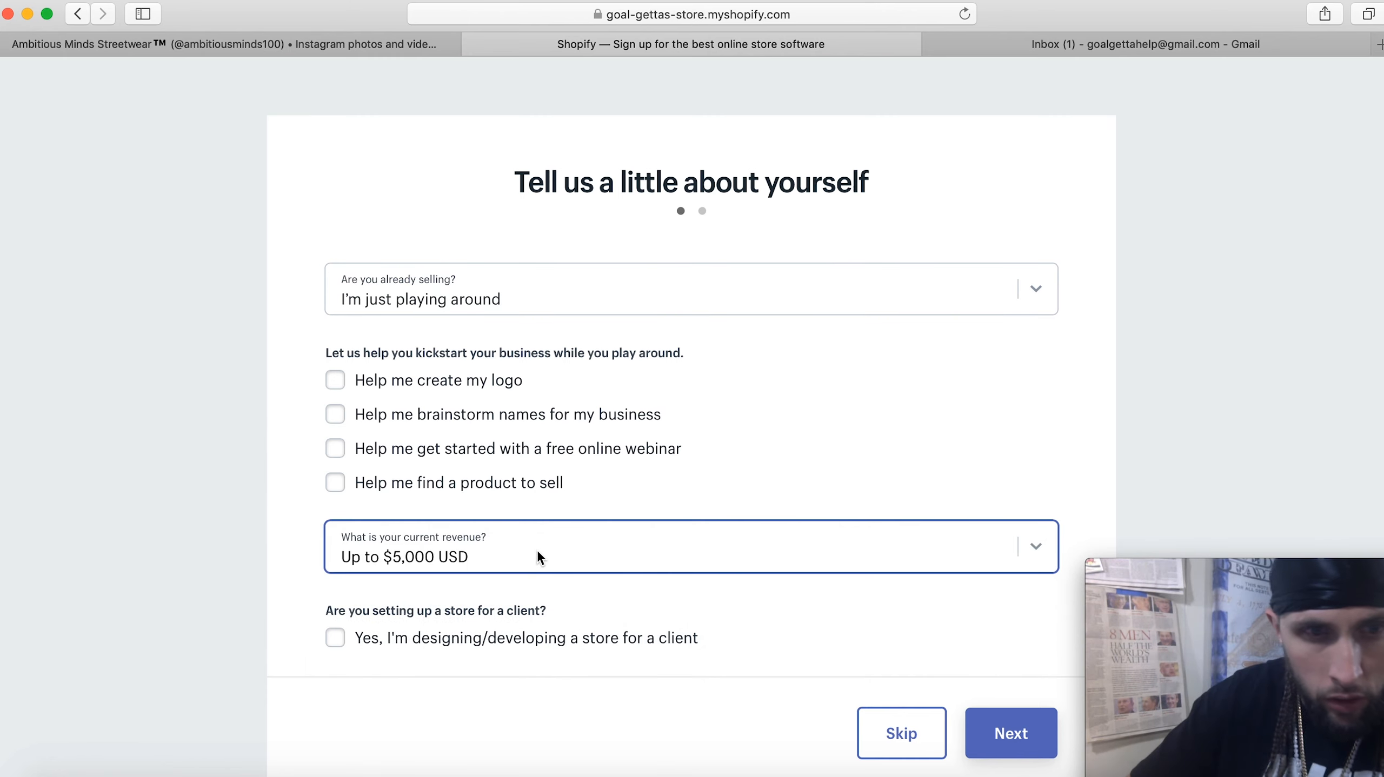
click(539, 552)
click(542, 534)
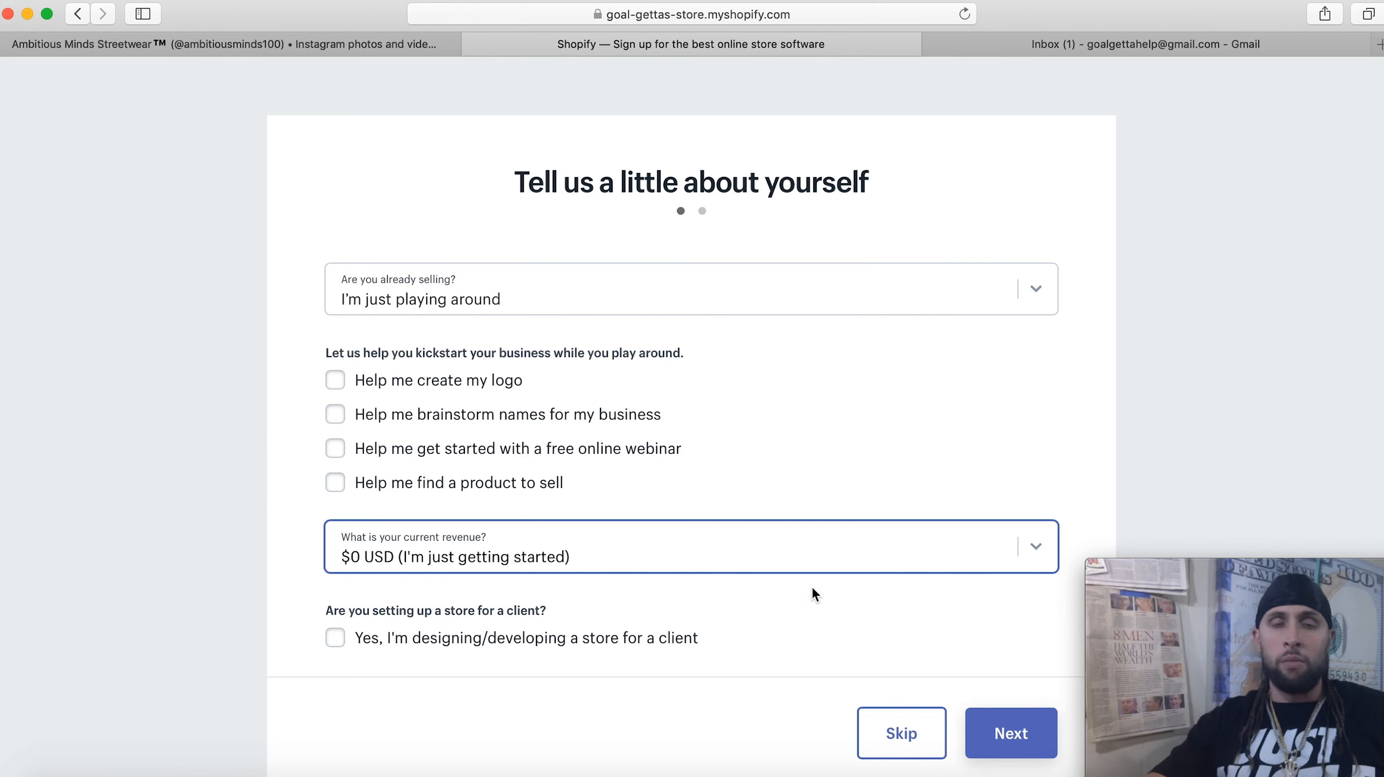
click(1007, 735)
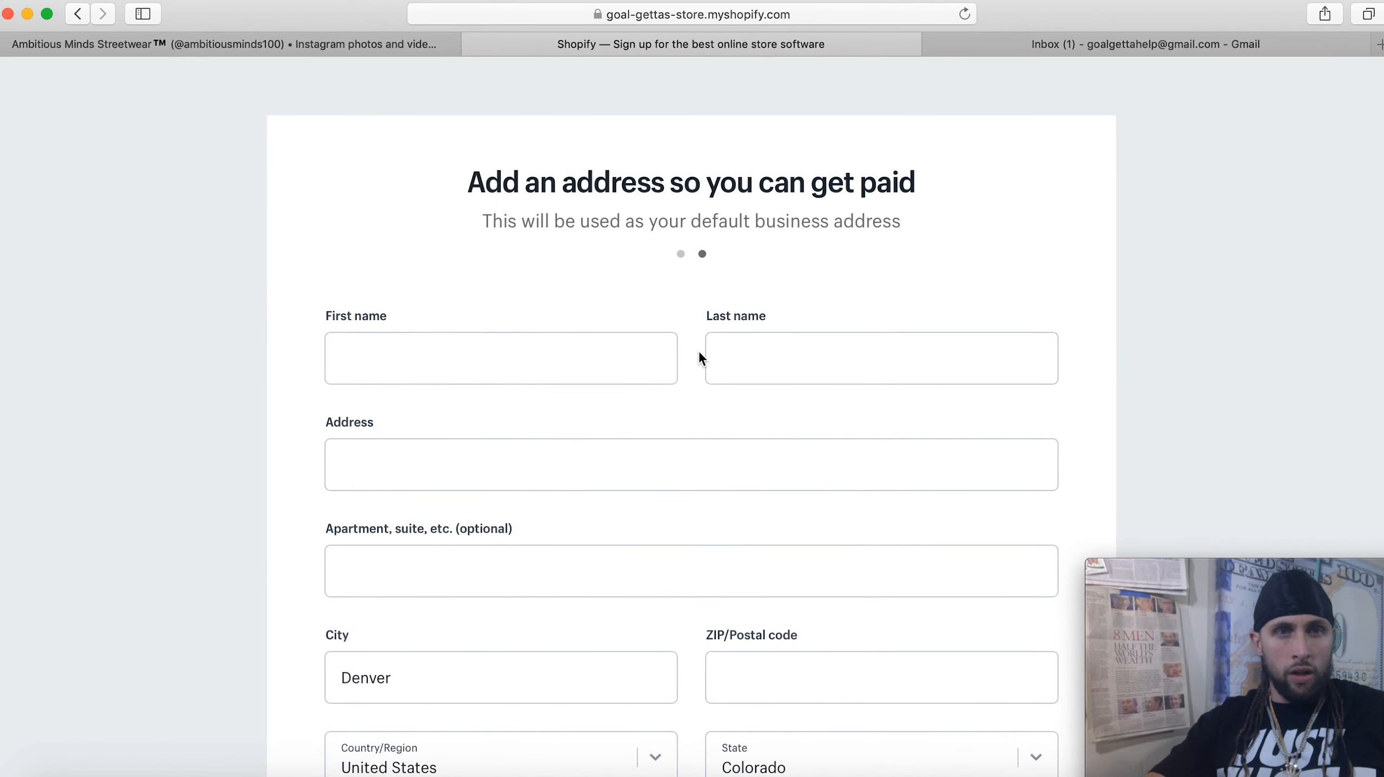
Scroll down and back up through the business address form
scroll(699, 359, down, 4)
scroll(699, 353, down, 3)
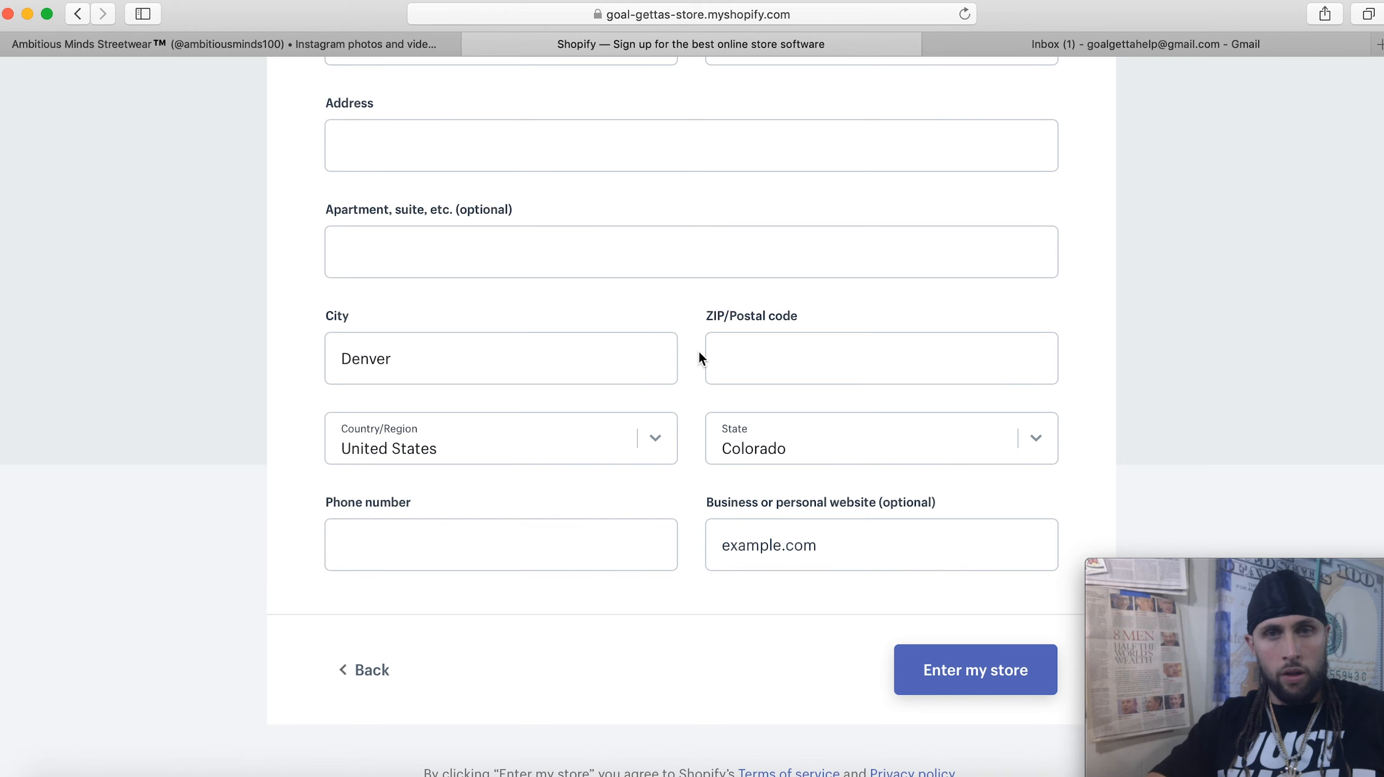
scroll(699, 358, up, 6)
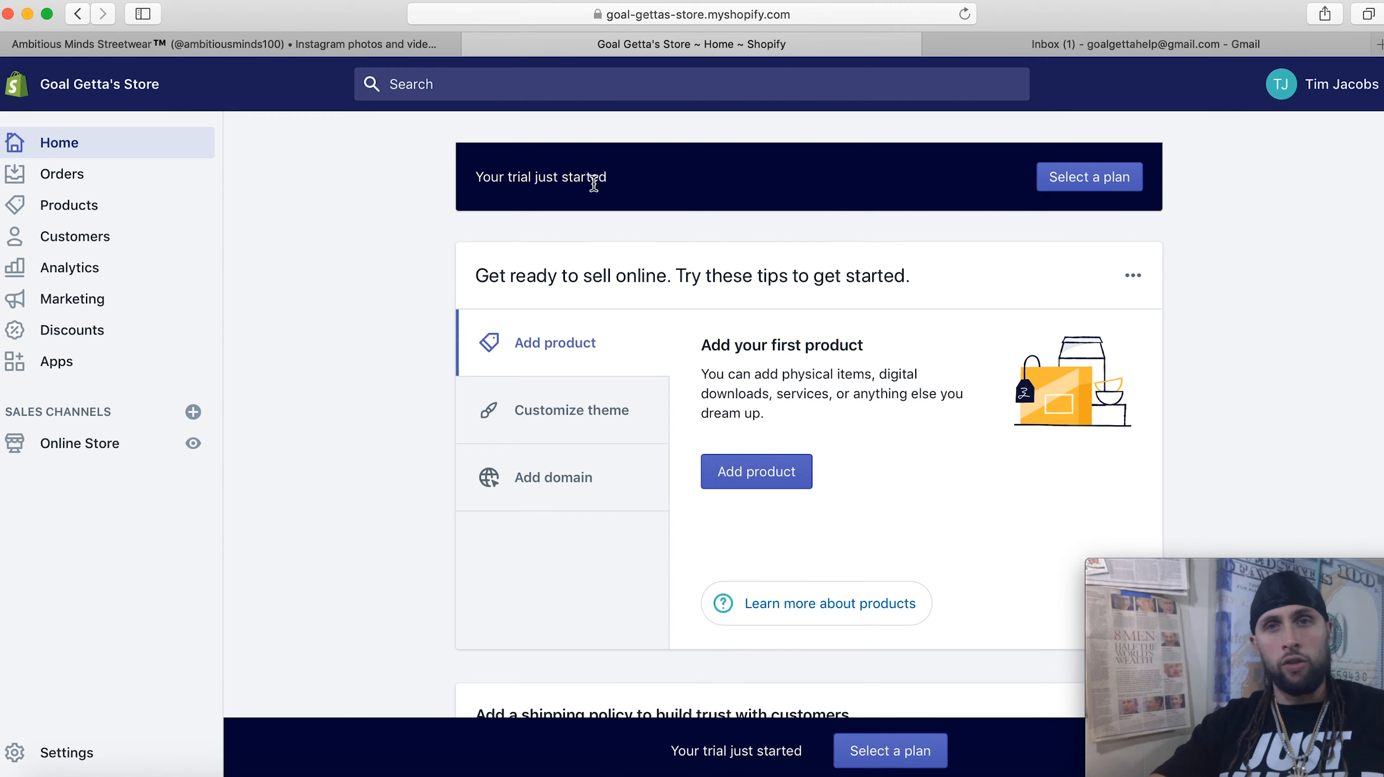
click(1094, 180)
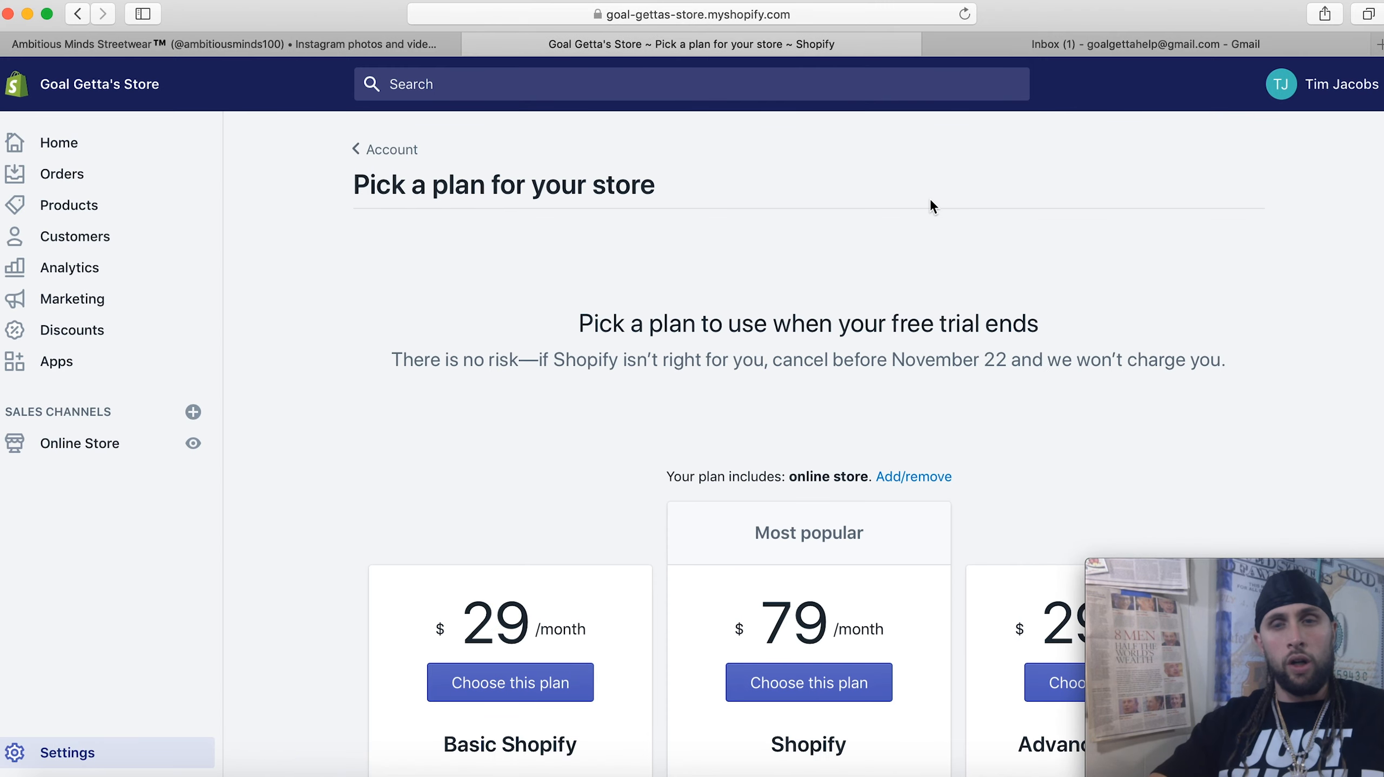
scroll(864, 296, down, 3)
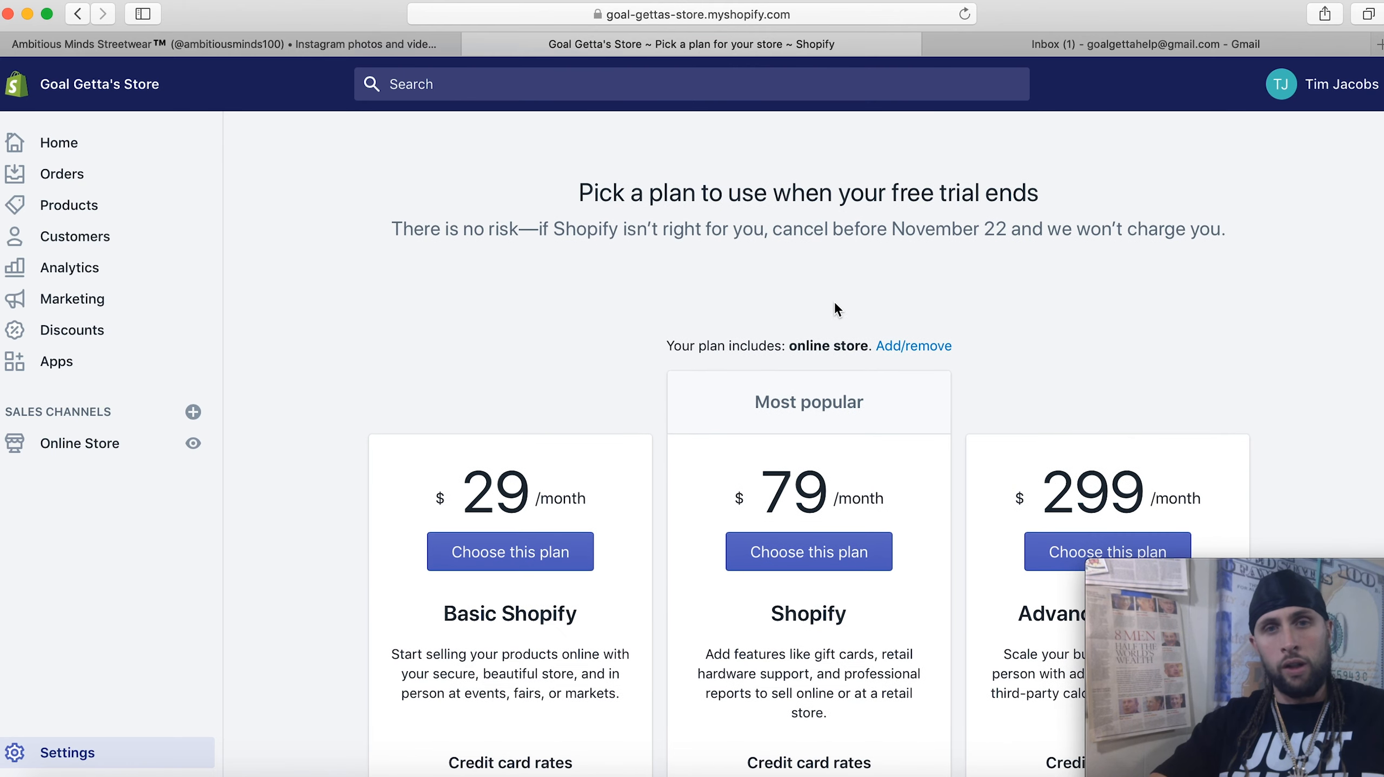
scroll(664, 381, down, 4)
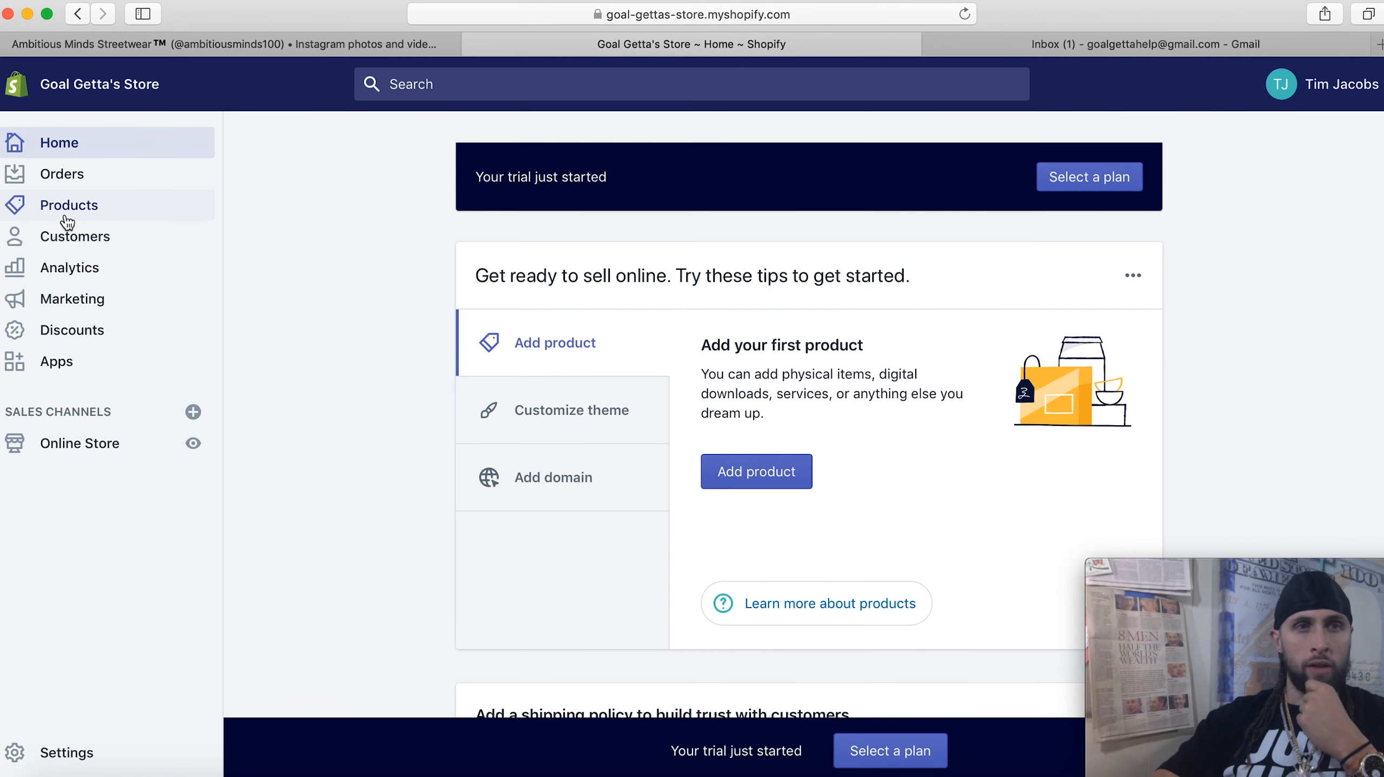
Go from Orders to the Products list and start a new product with Add product
click(75, 185)
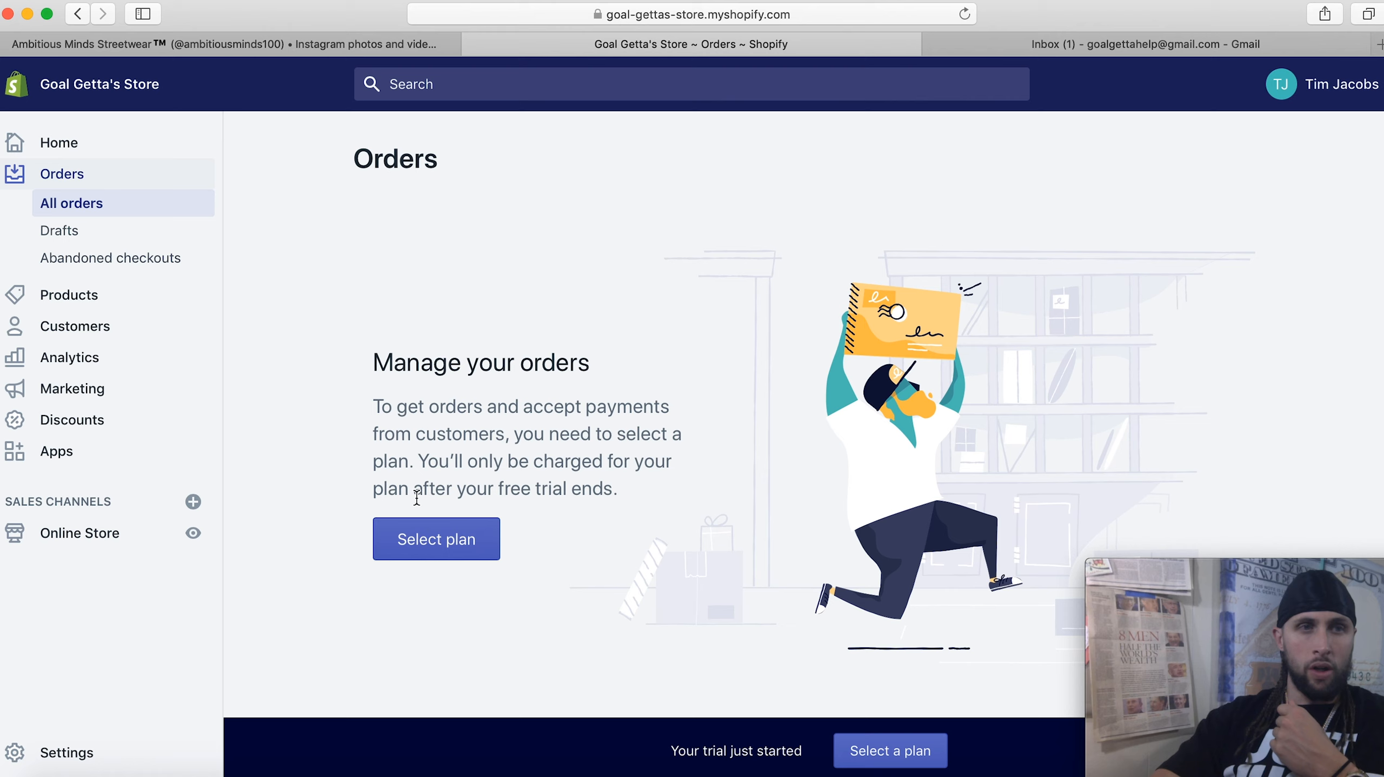
click(122, 295)
click(441, 562)
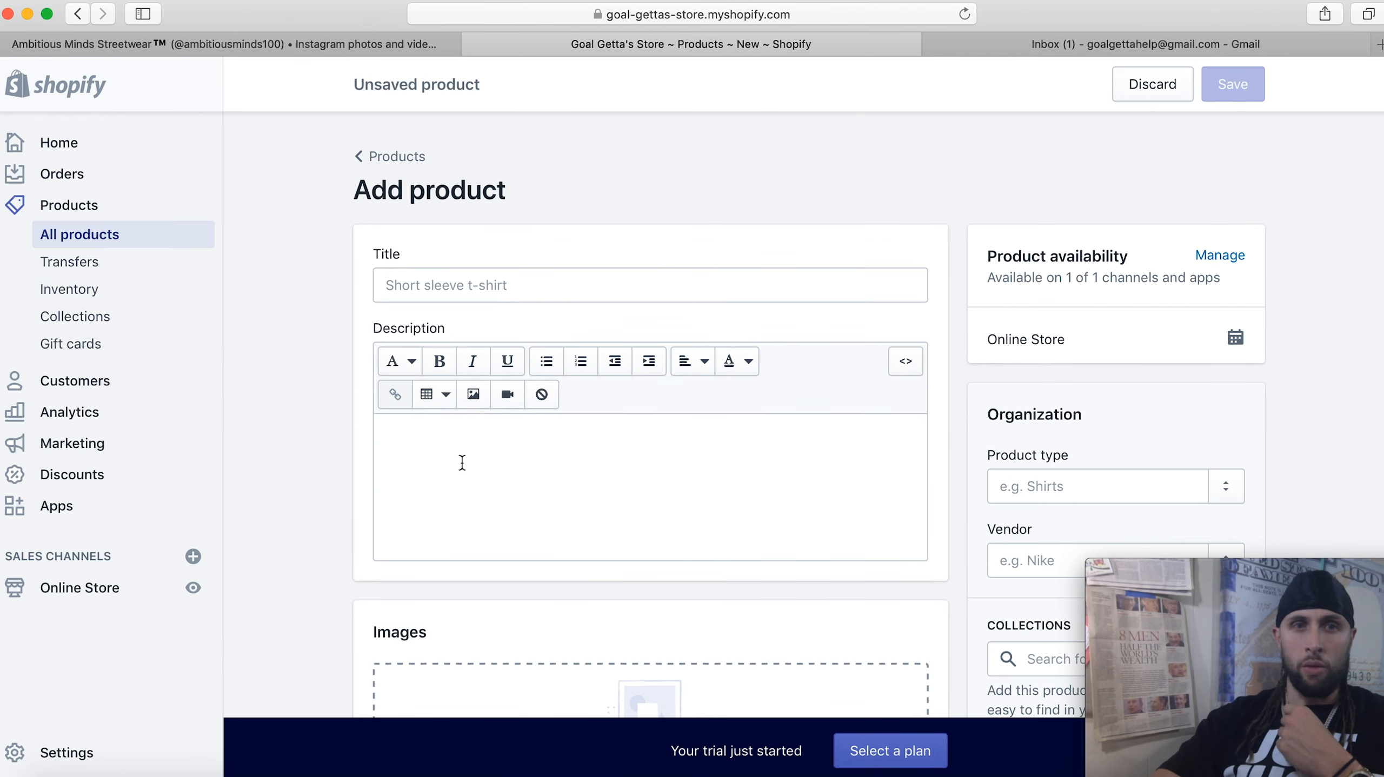
click(462, 463)
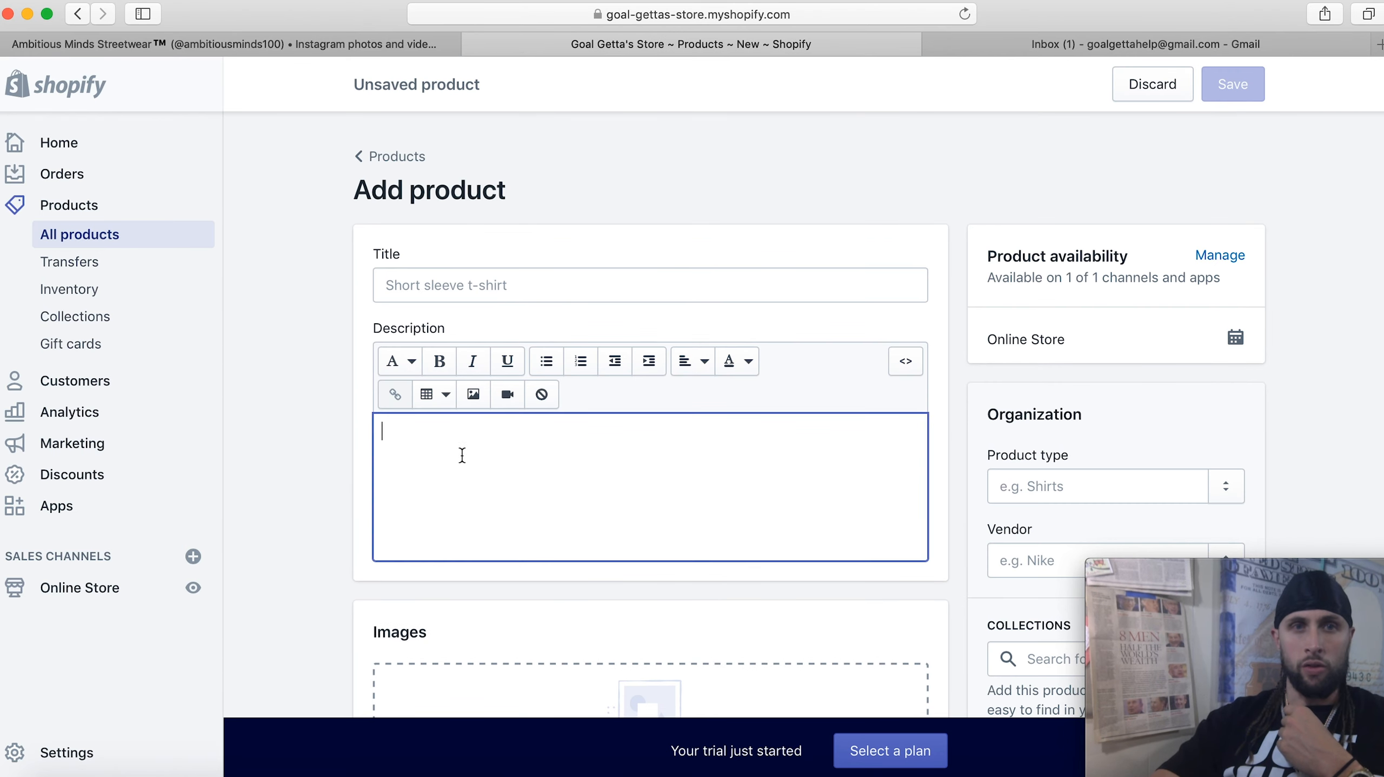
click(501, 290)
scroll(501, 297, down, 5)
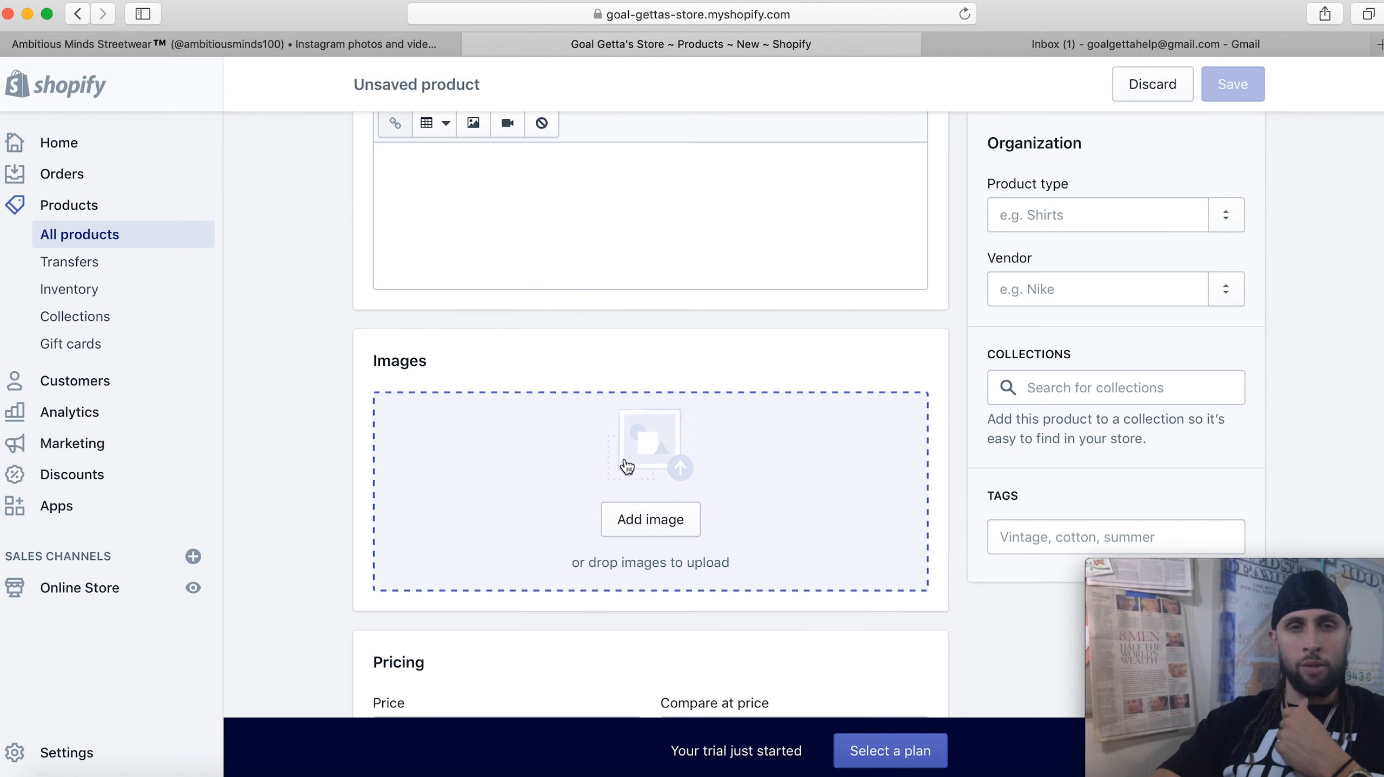
scroll(625, 469, down, 4)
click(500, 512)
click(714, 512)
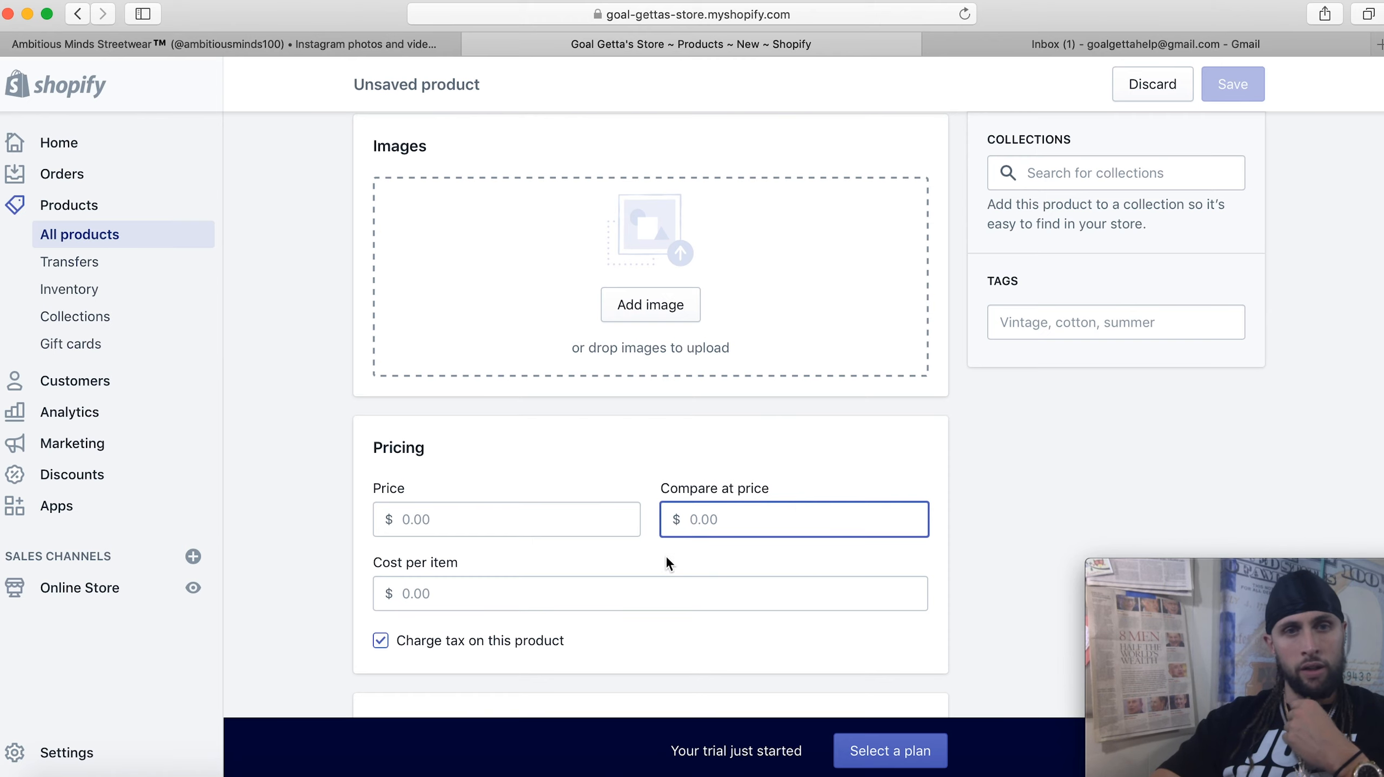
scroll(667, 564, down, 4)
scroll(667, 562, up, 3)
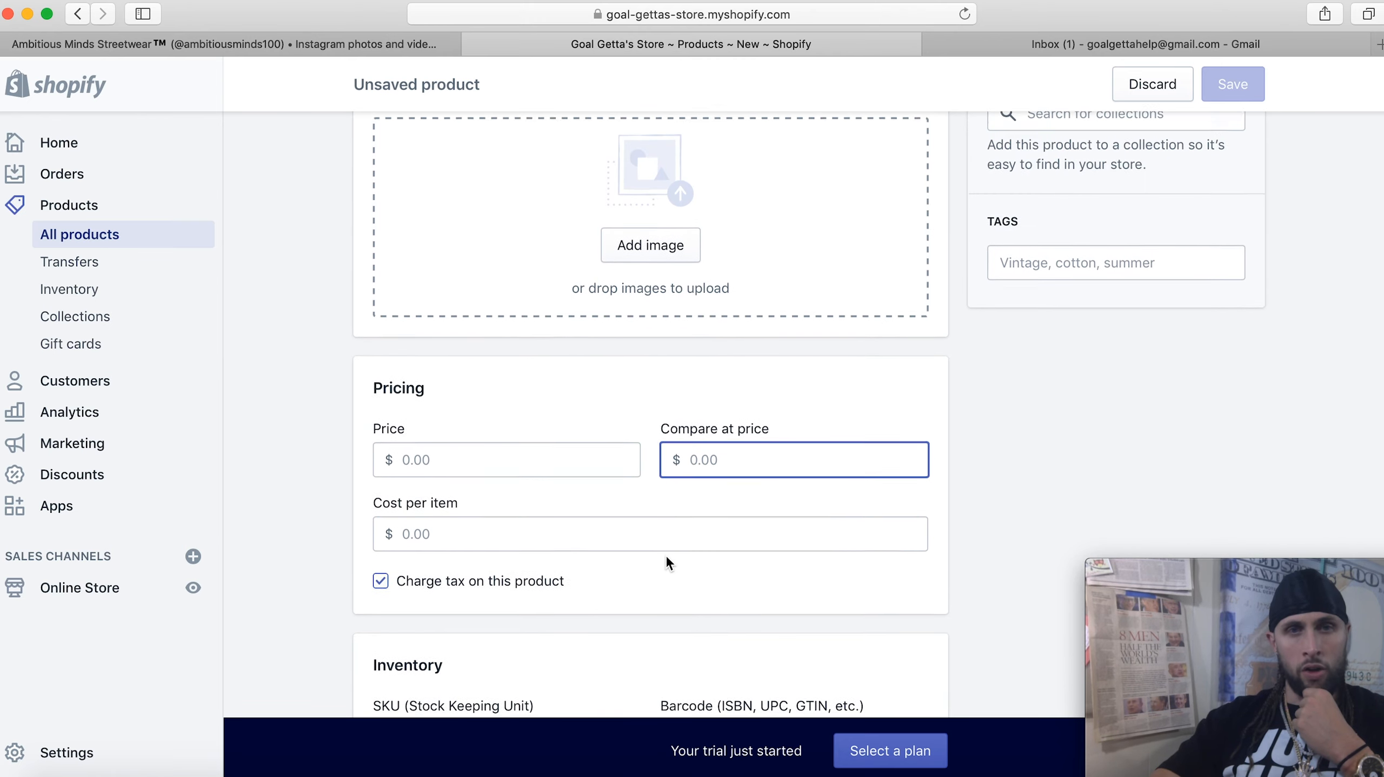
scroll(719, 262, up, 10)
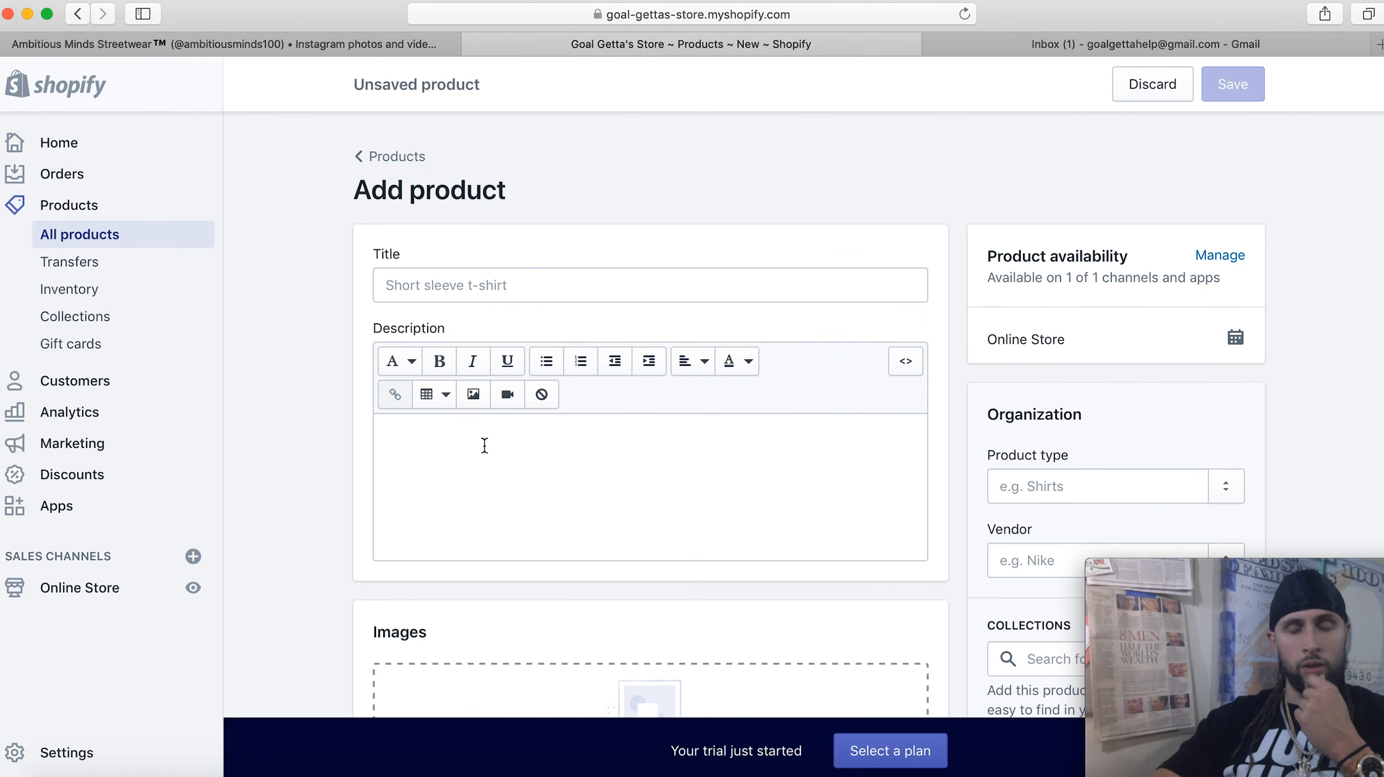
scroll(484, 444, down, 1)
scroll(620, 368, down, 5)
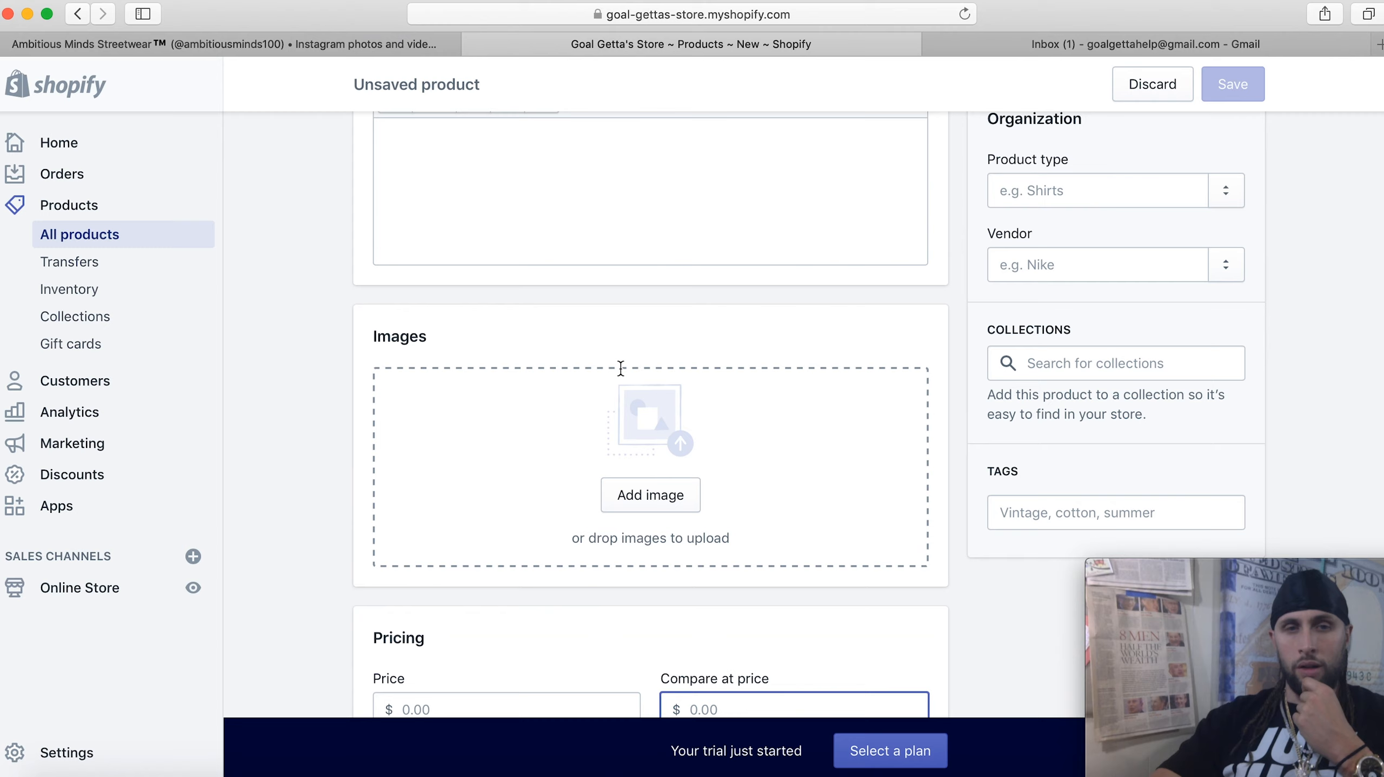
scroll(620, 368, down, 4)
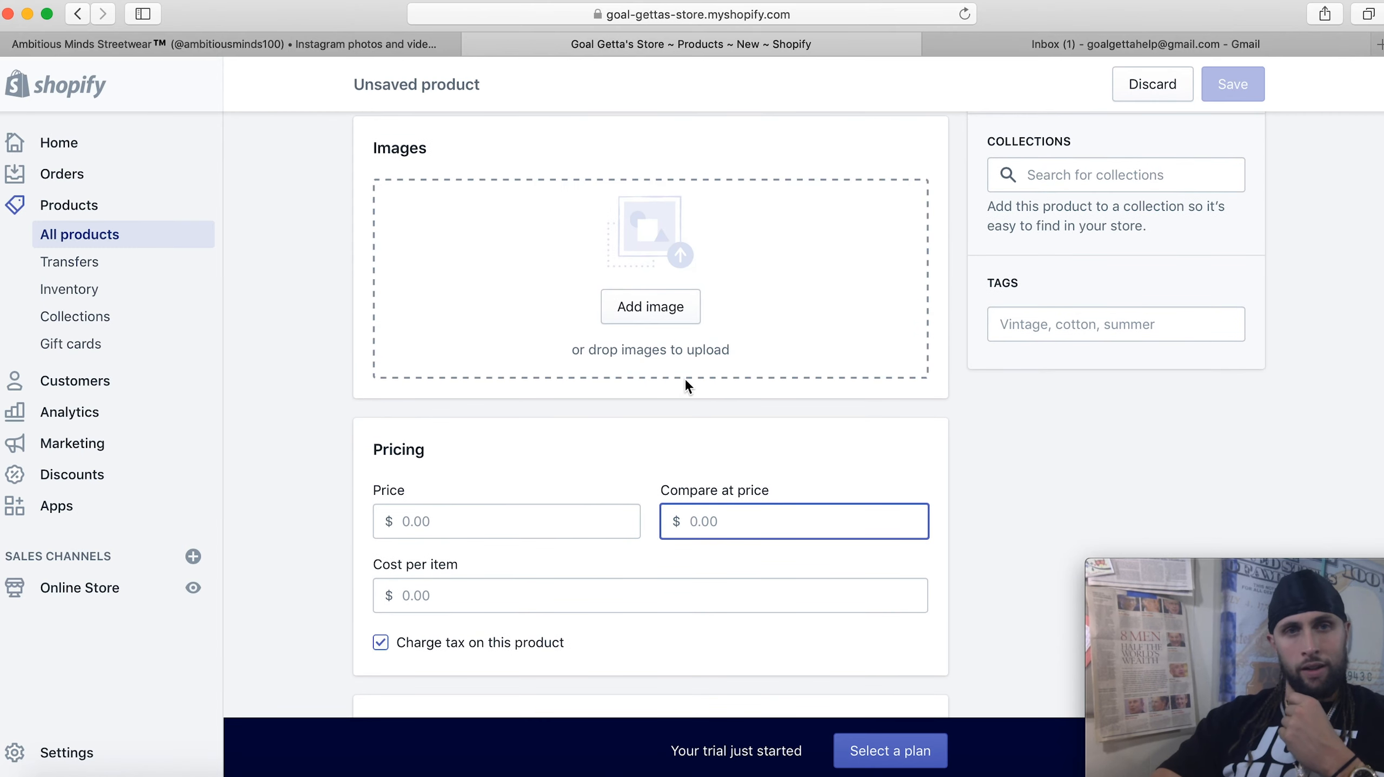
scroll(685, 382, down, 1)
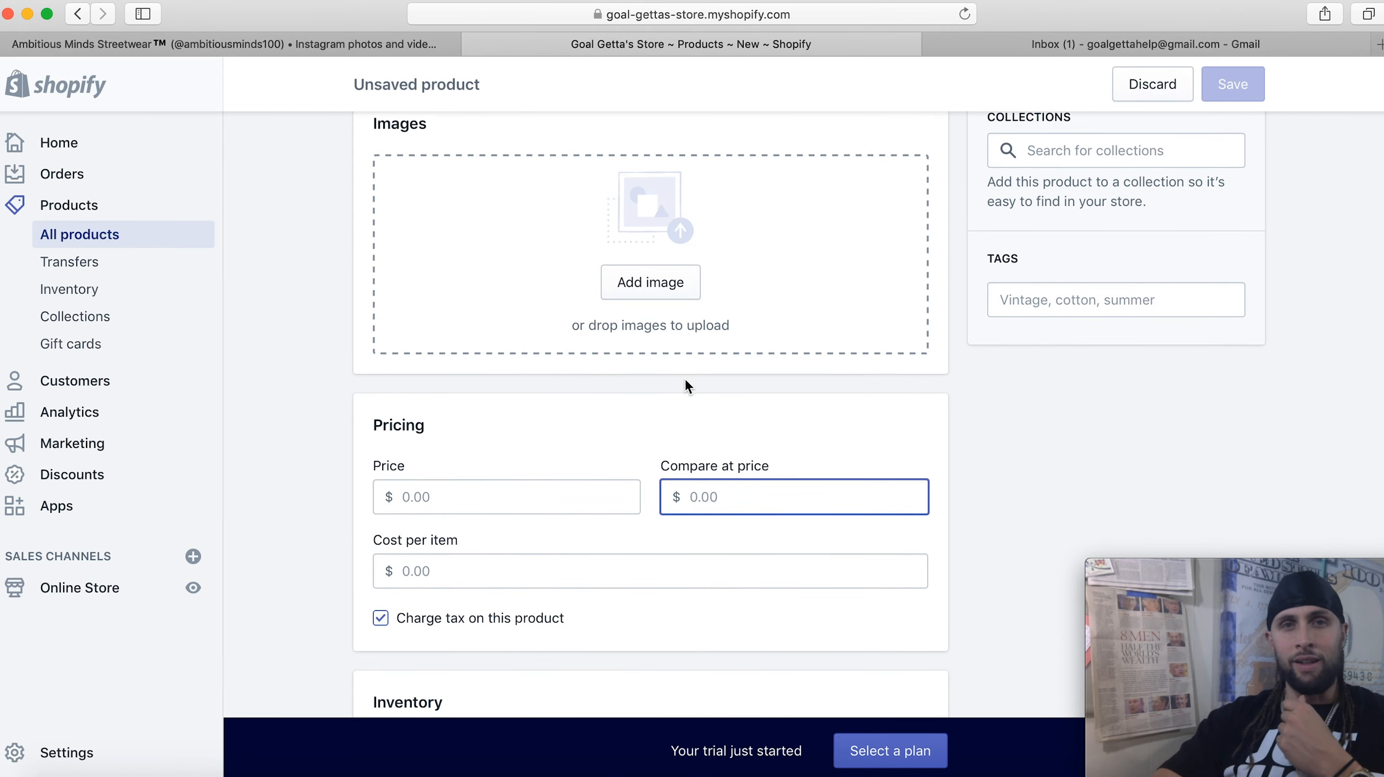
scroll(683, 377, up, 10)
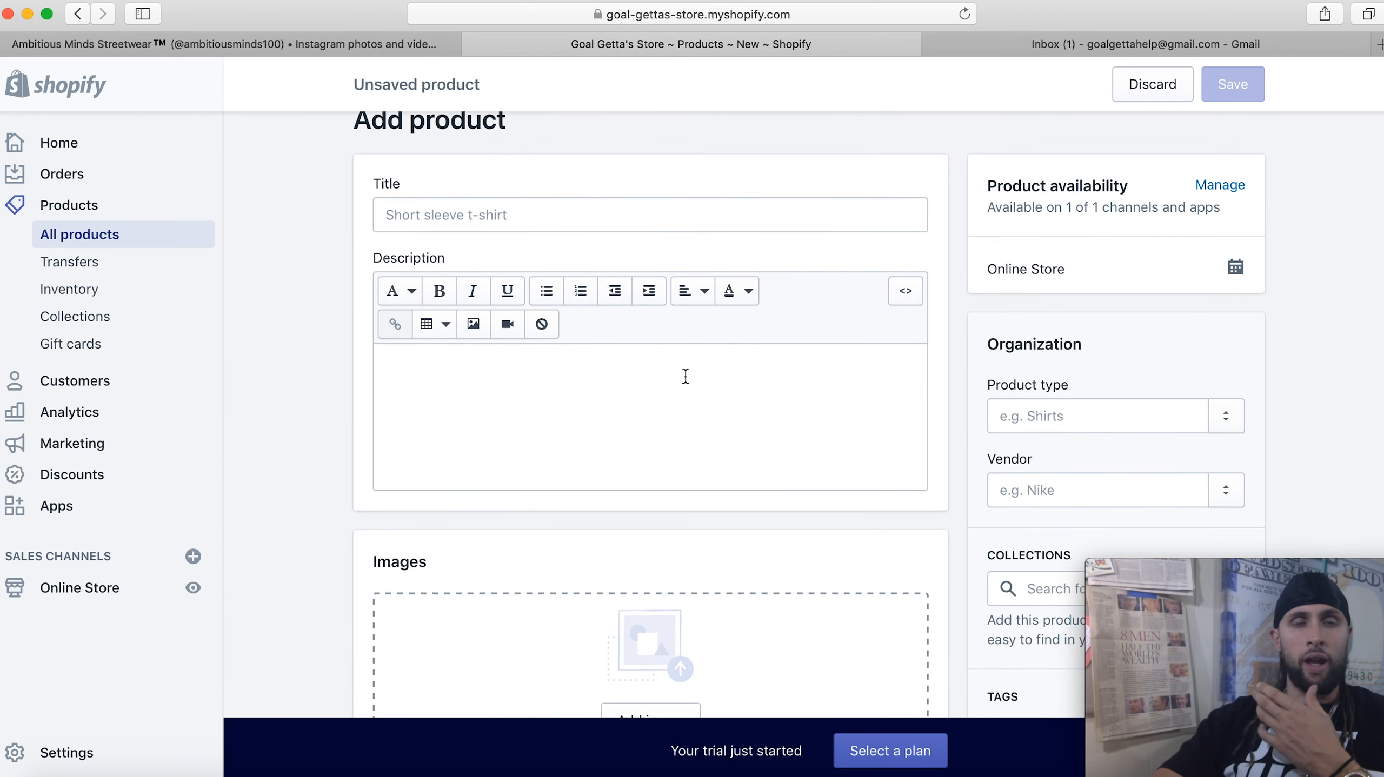
scroll(686, 376, down, 4)
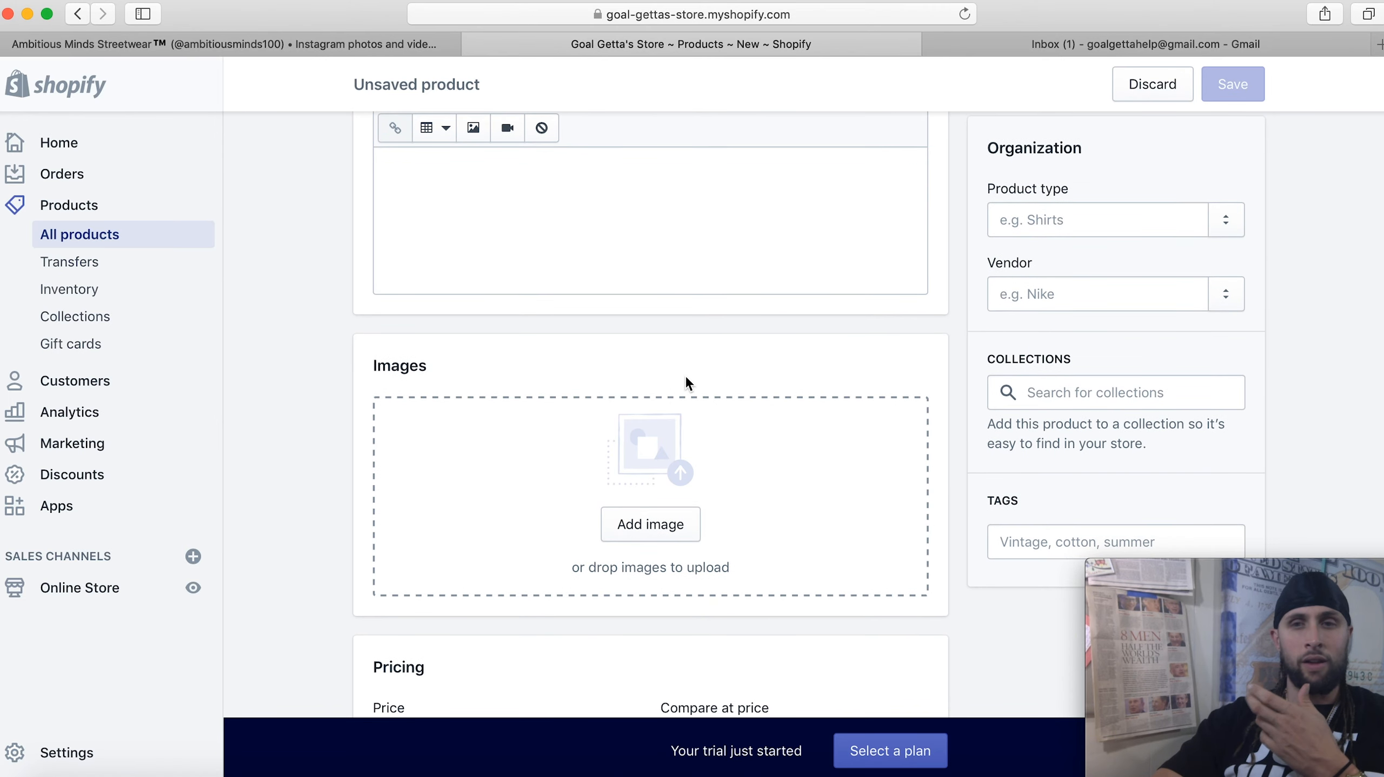
scroll(685, 381, down, 1)
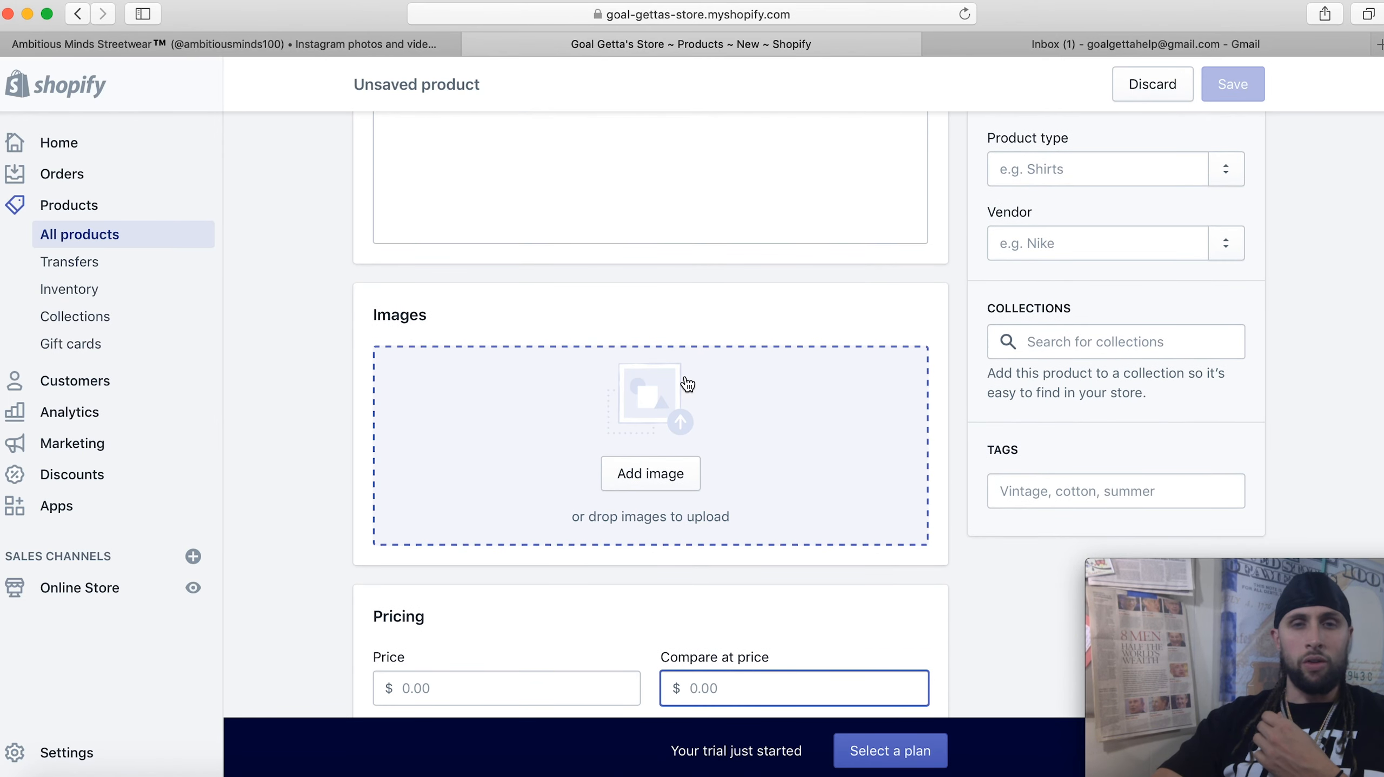
scroll(732, 516, up, 1)
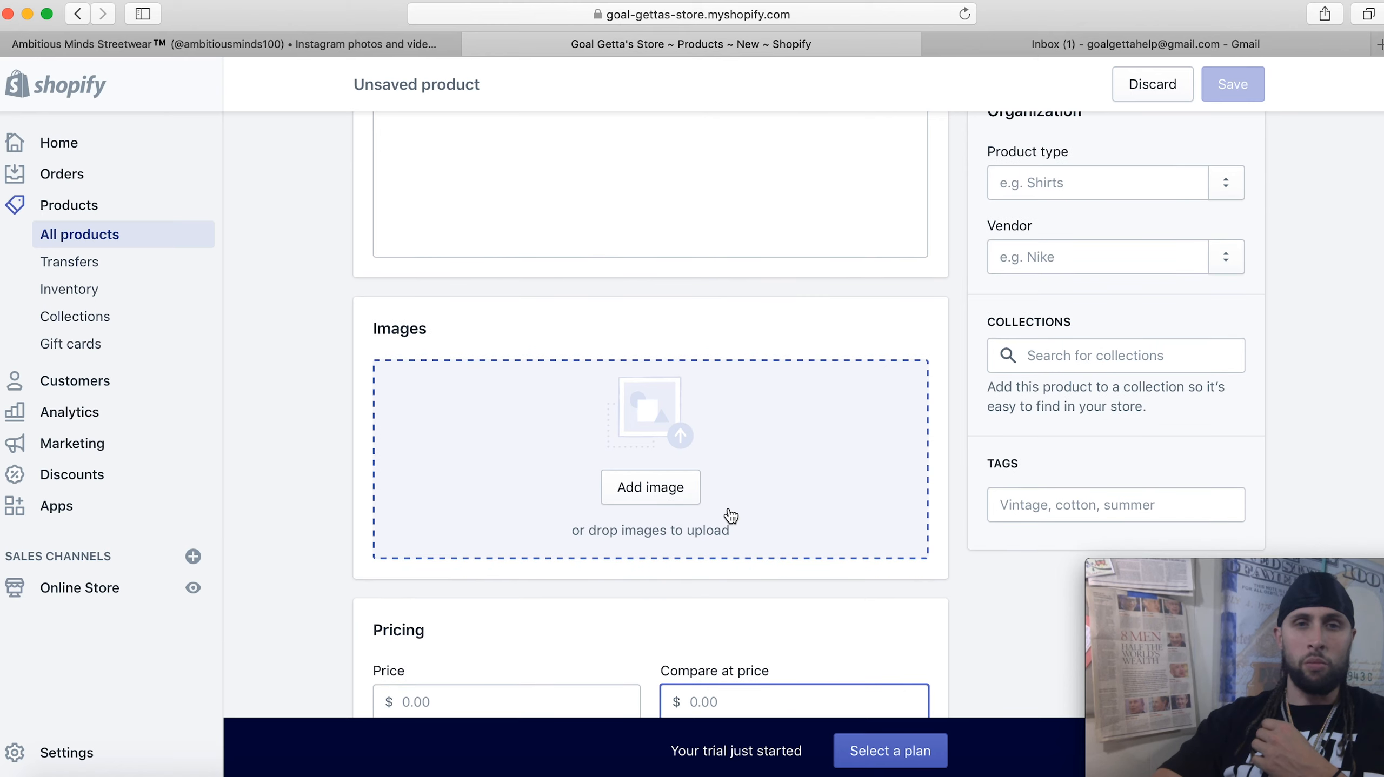
scroll(732, 515, up, 5)
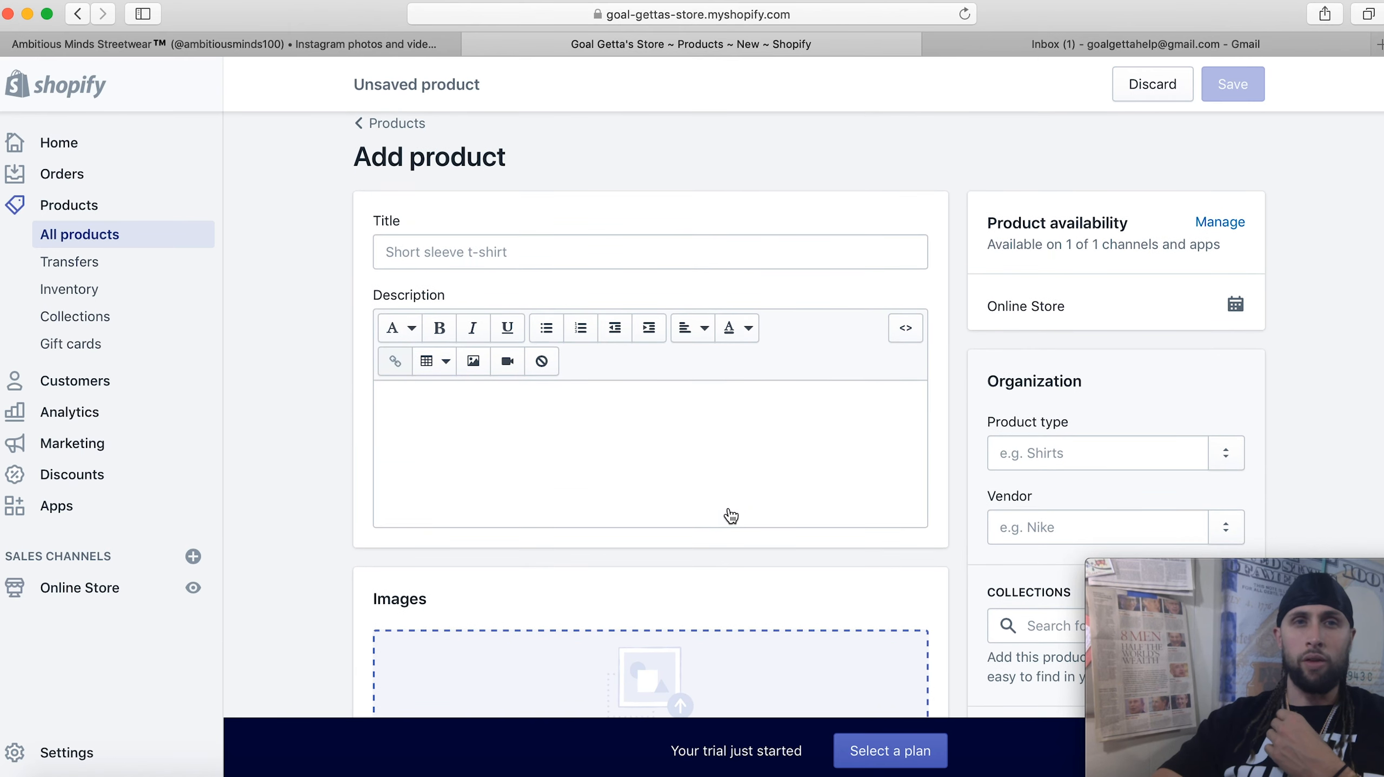
scroll(731, 516, down, 1)
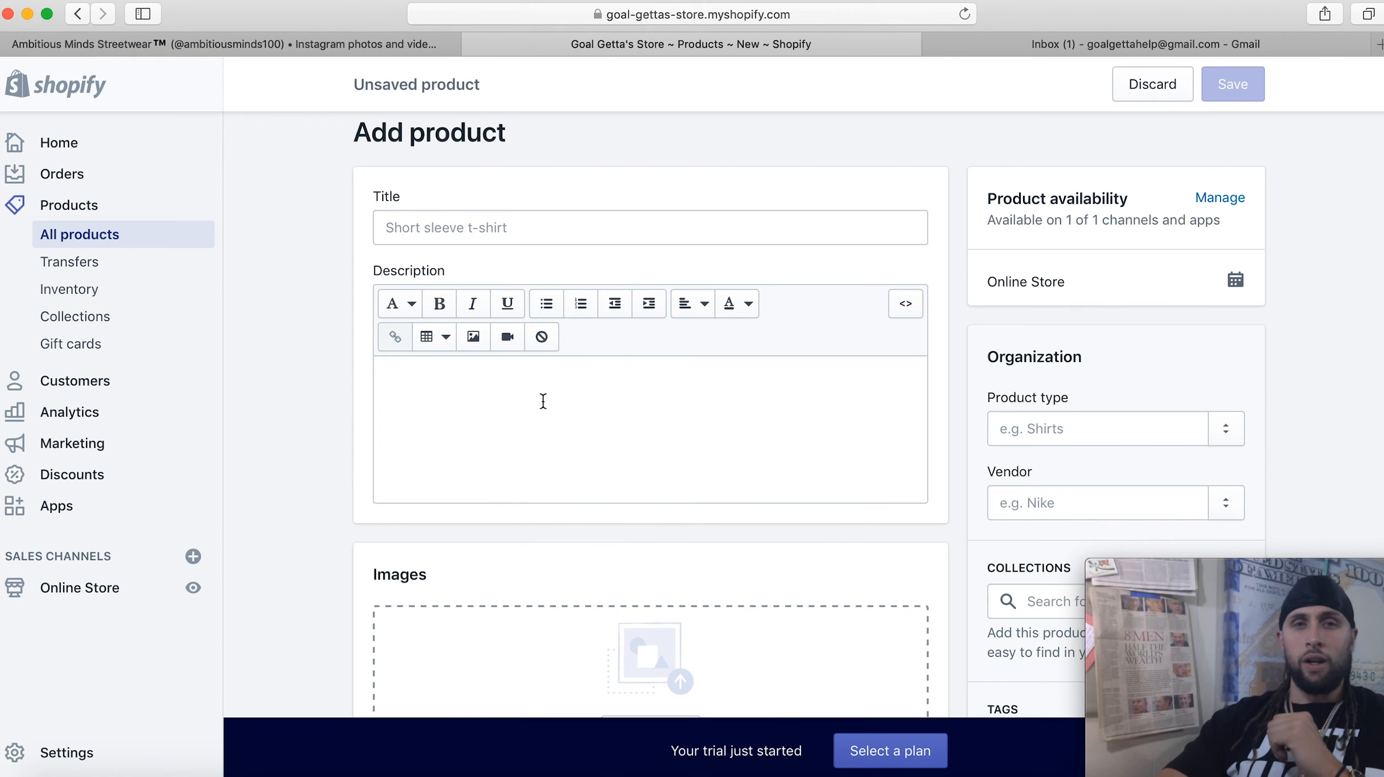
scroll(523, 386, down, 1)
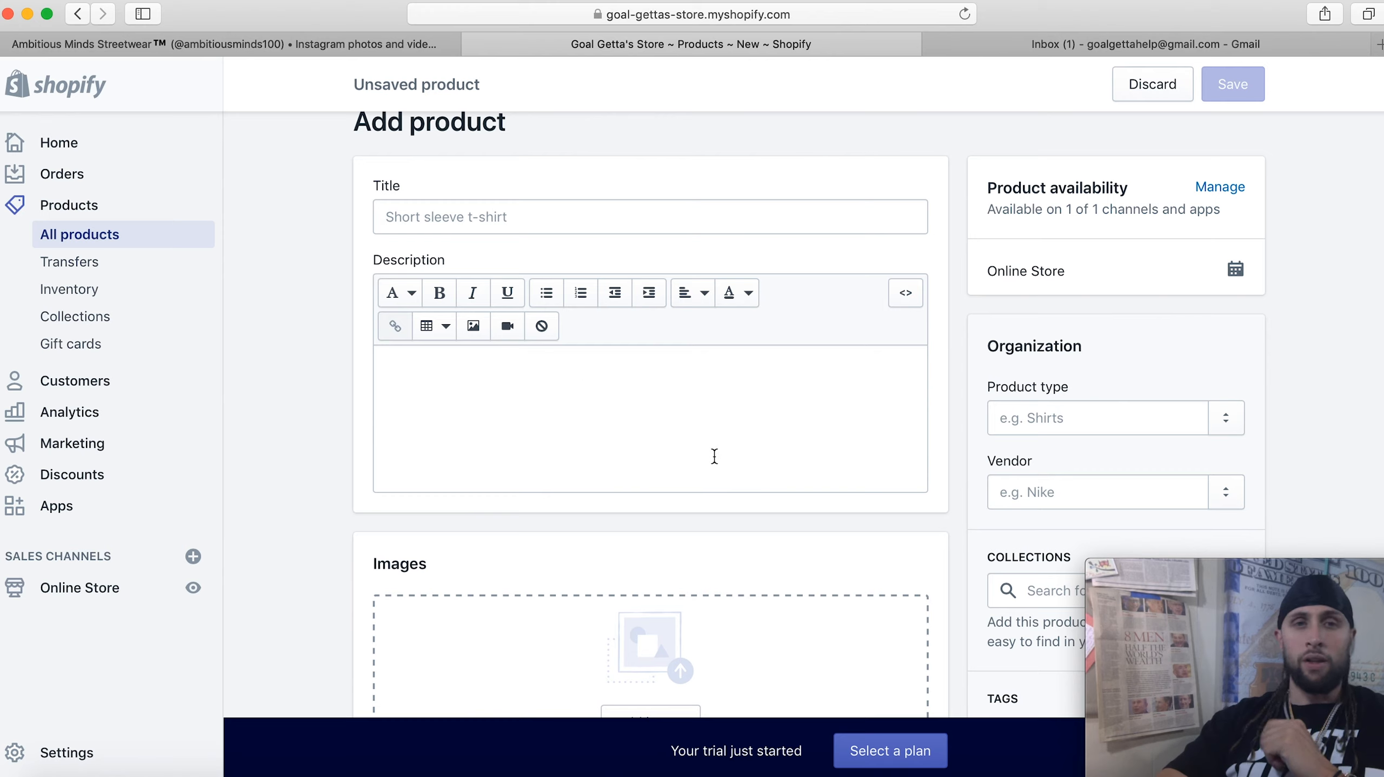
scroll(555, 481, down, 1)
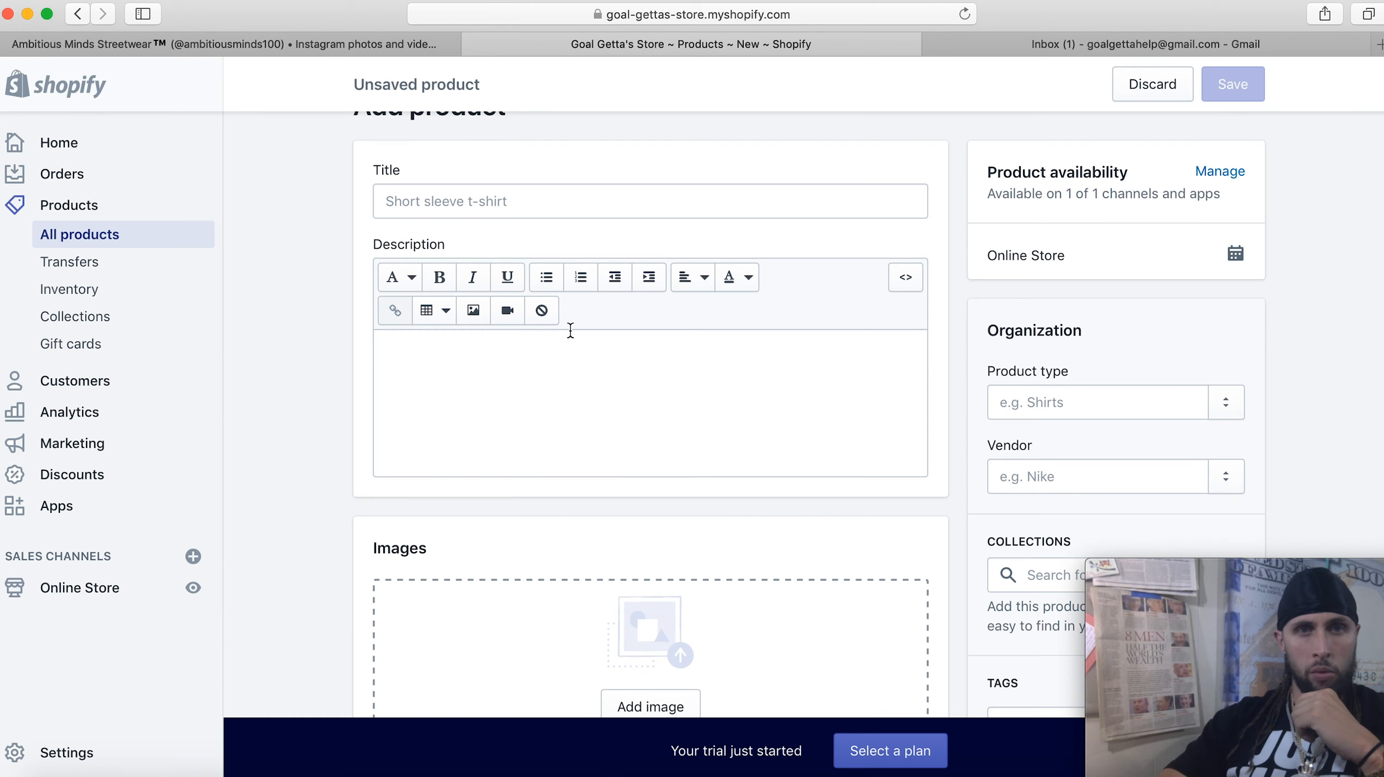
scroll(572, 240, down, 10)
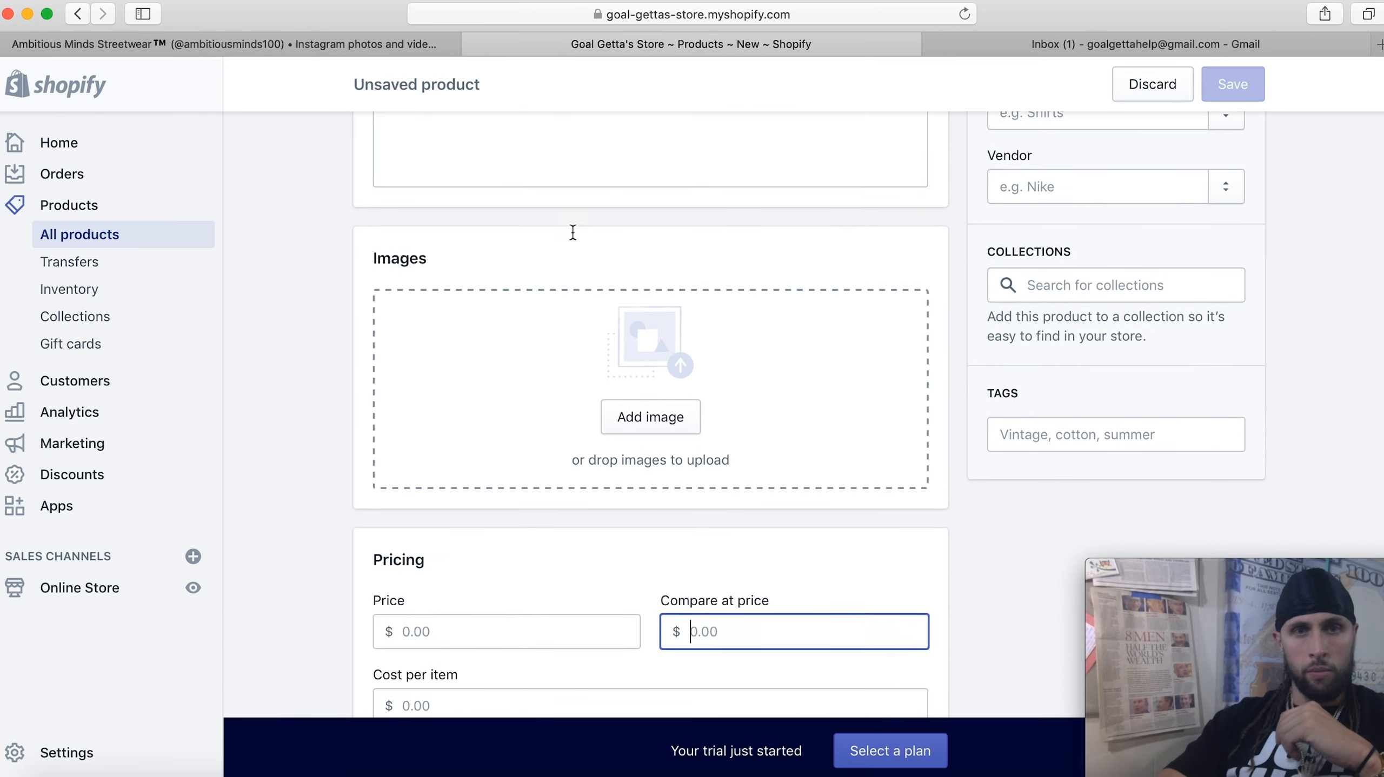
Revisit the product's price field, then click into the SKU field
click(537, 441)
scroll(536, 440, down, 4)
scroll(537, 440, down, 2)
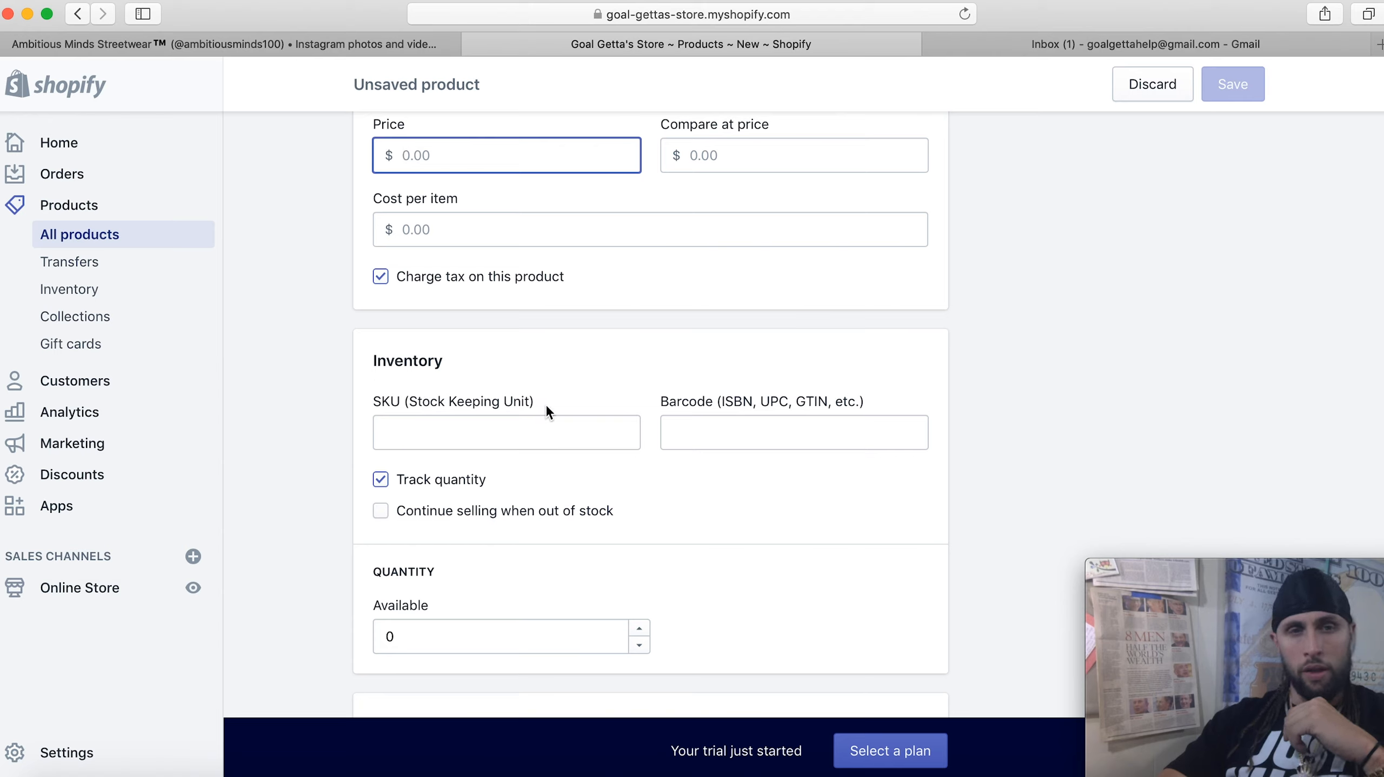
click(477, 449)
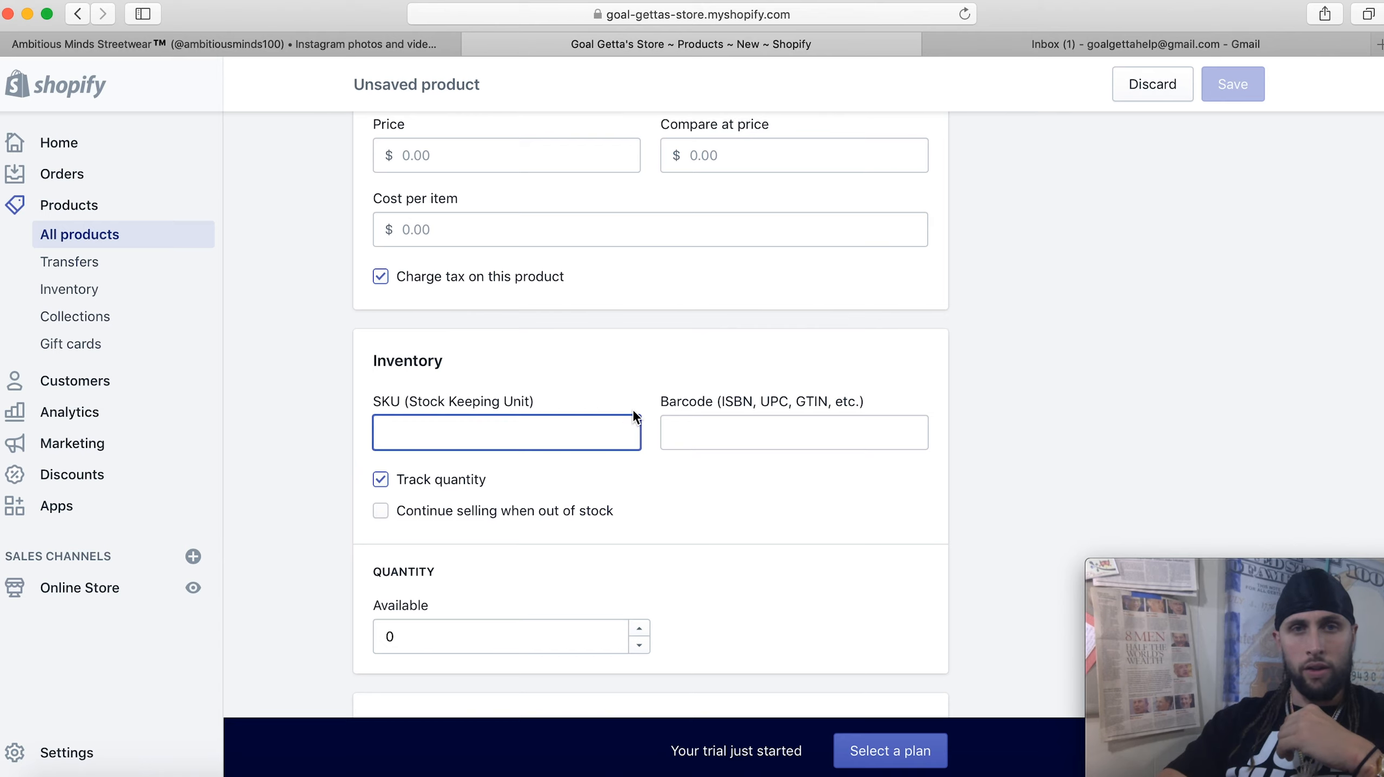
scroll(540, 423, down, 5)
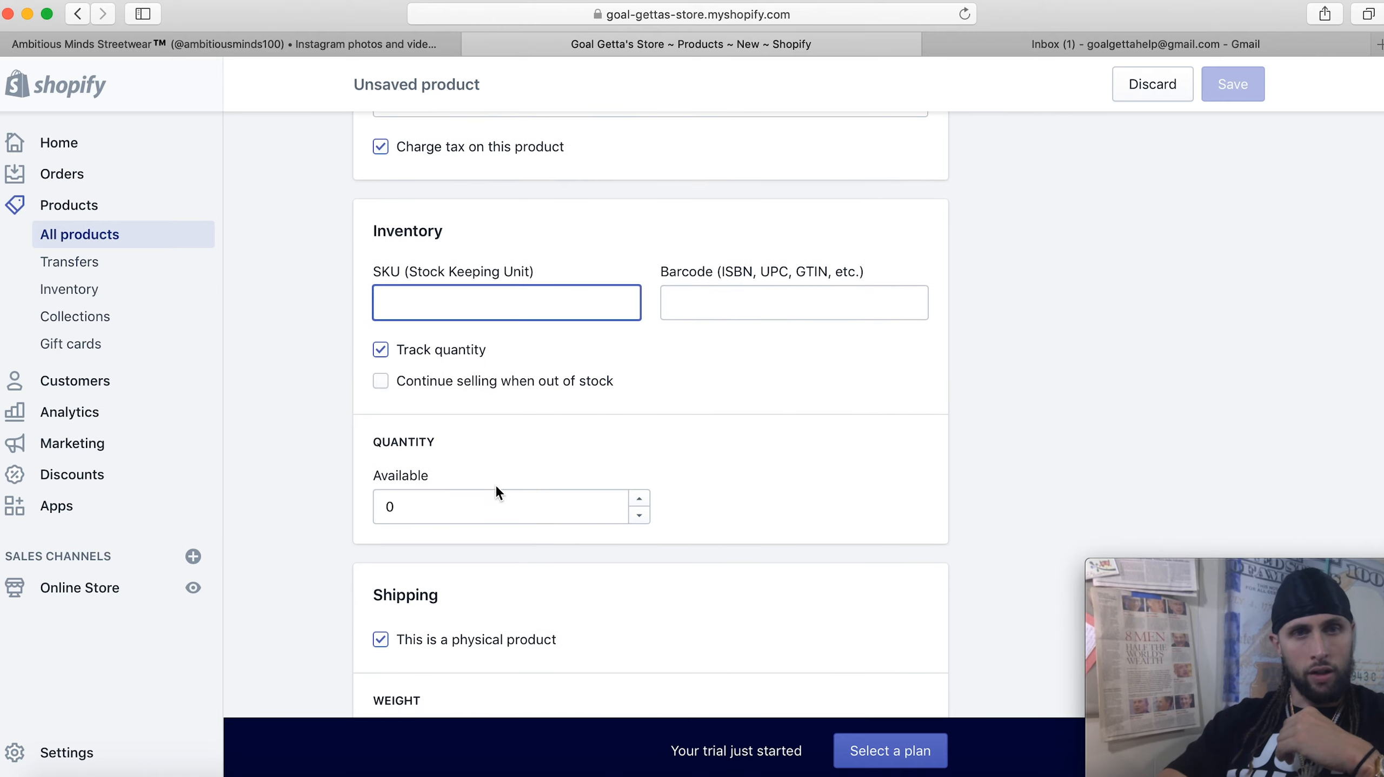
scroll(486, 490, down, 1)
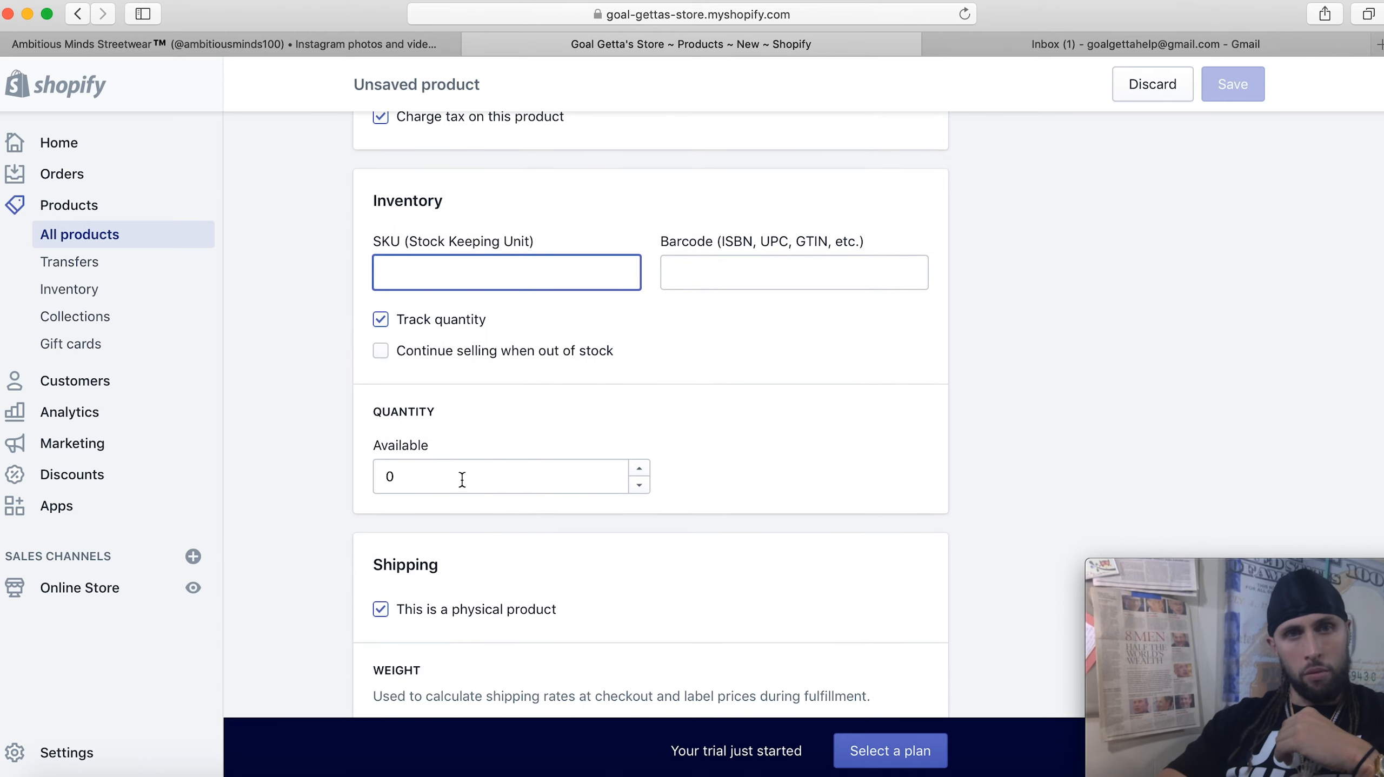
Select the available quantity of 0, then scroll down to the Shipping and customs fields
click(411, 479)
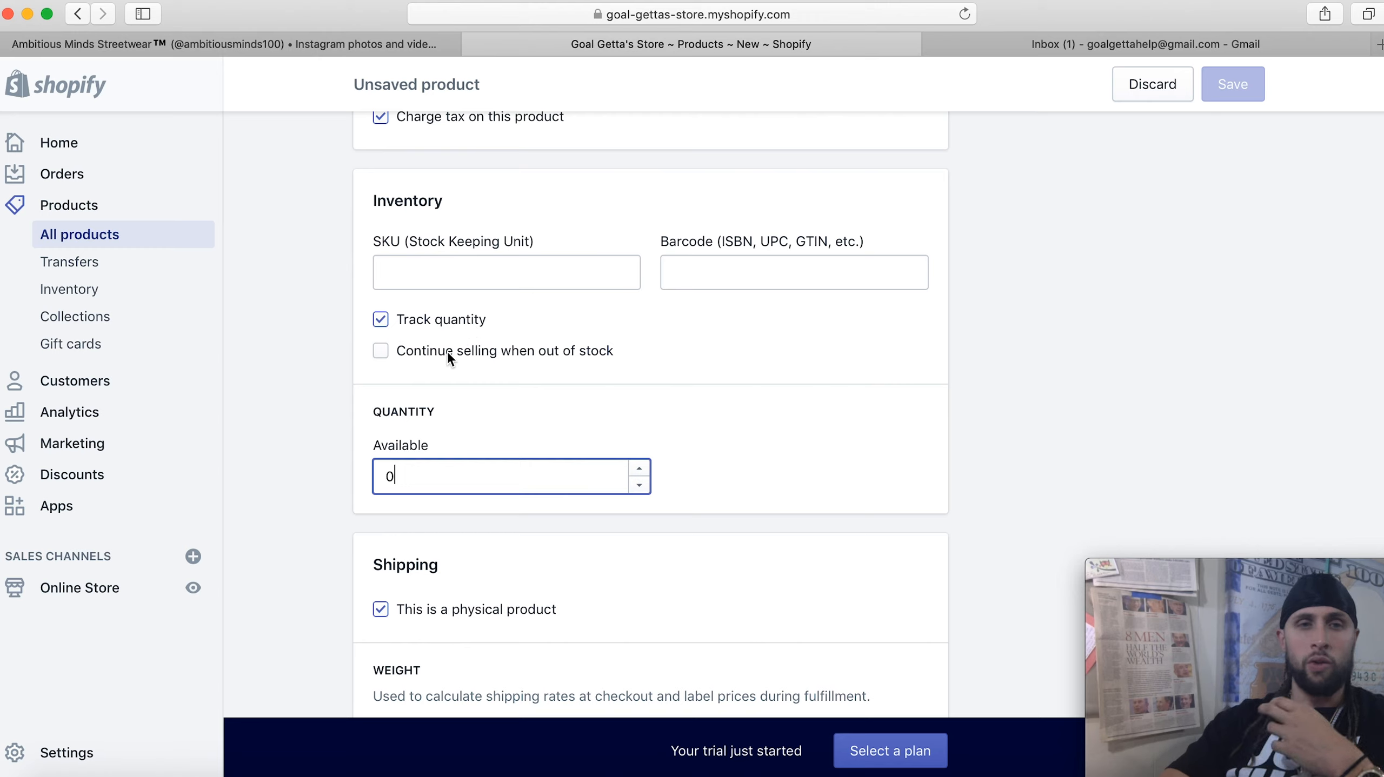
double_click(412, 469)
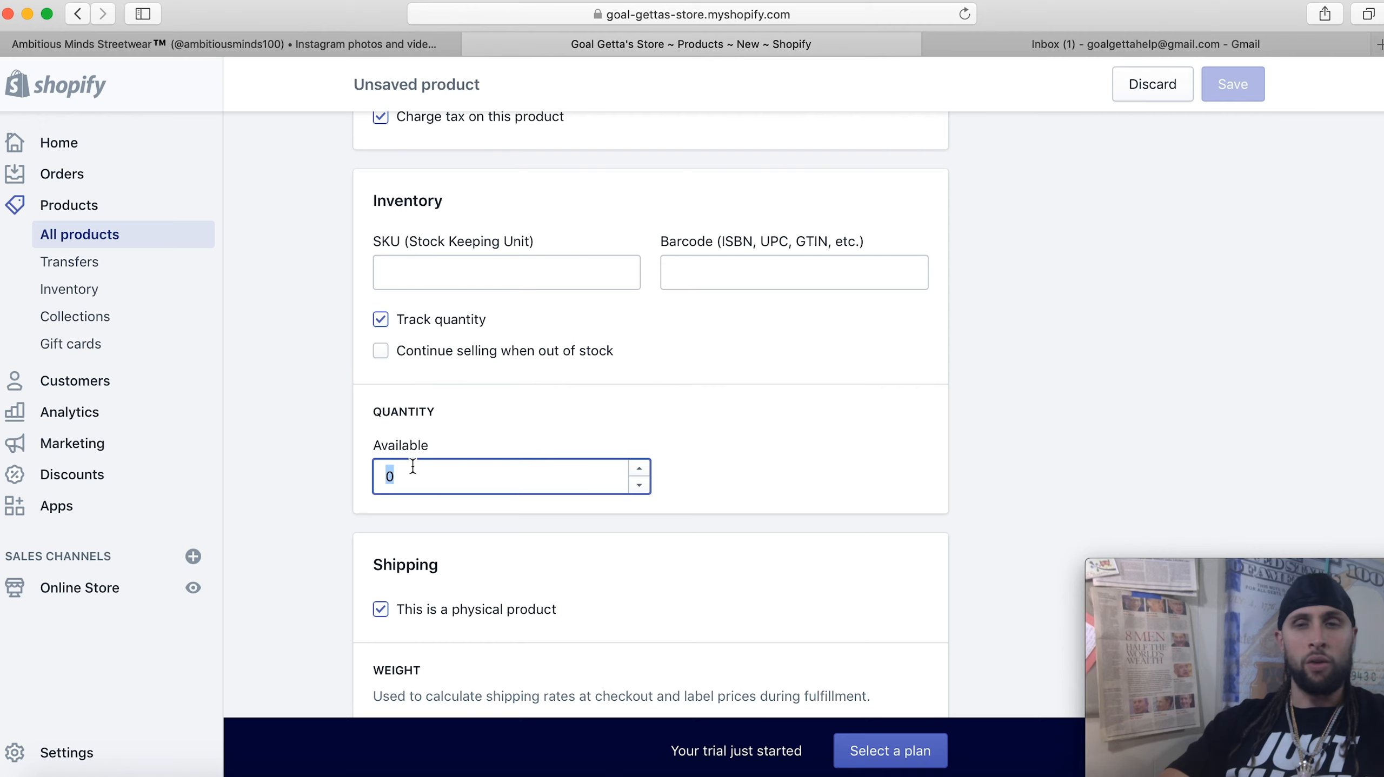
scroll(424, 445, down, 3)
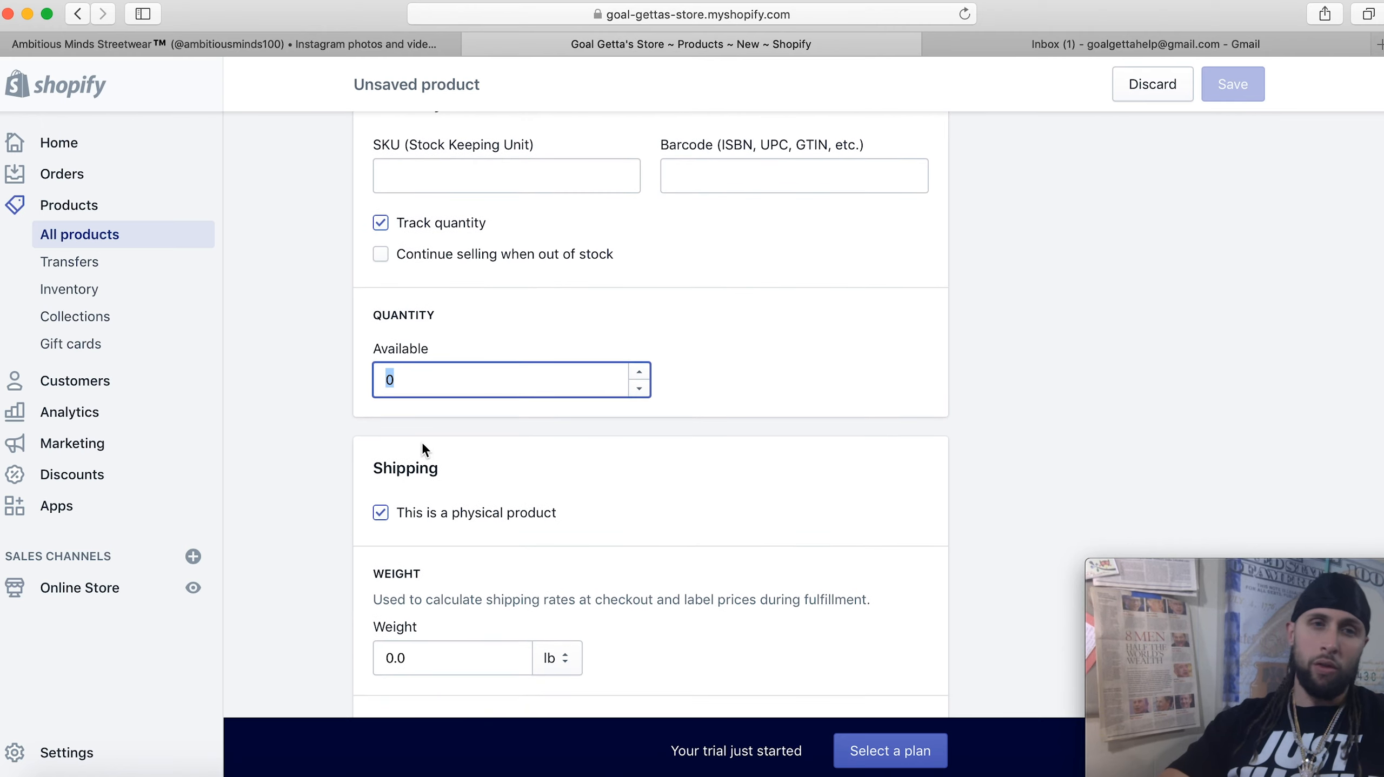
scroll(447, 389, down, 1)
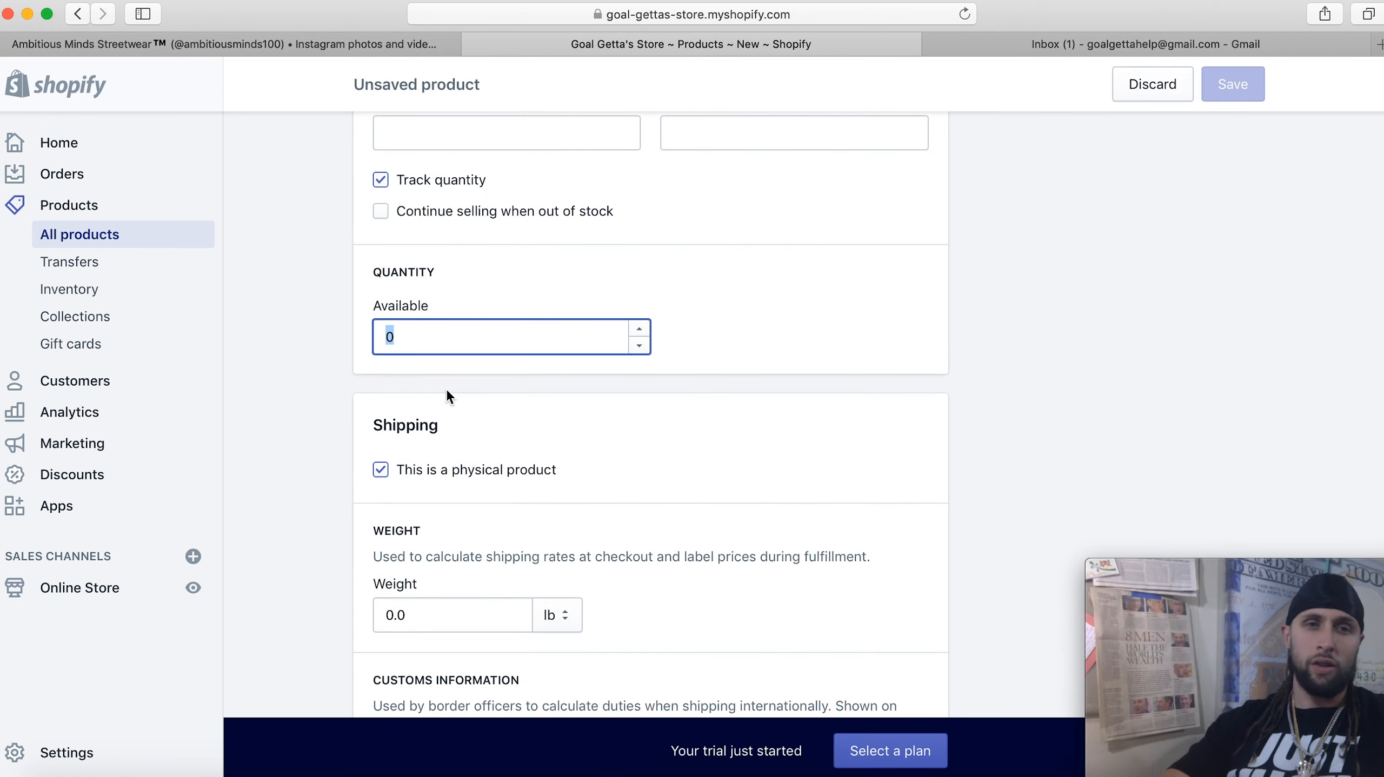
scroll(439, 315, down, 2)
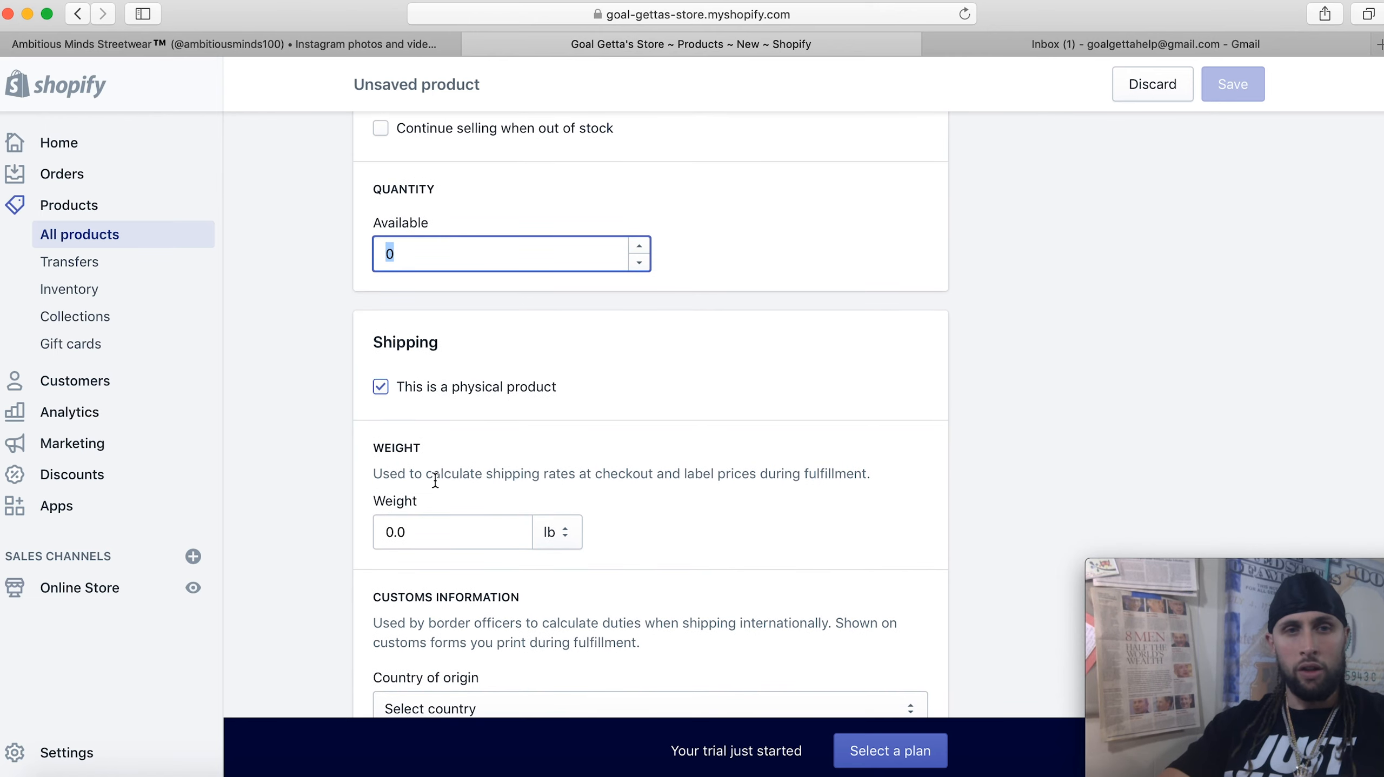
scroll(436, 359, down, 3)
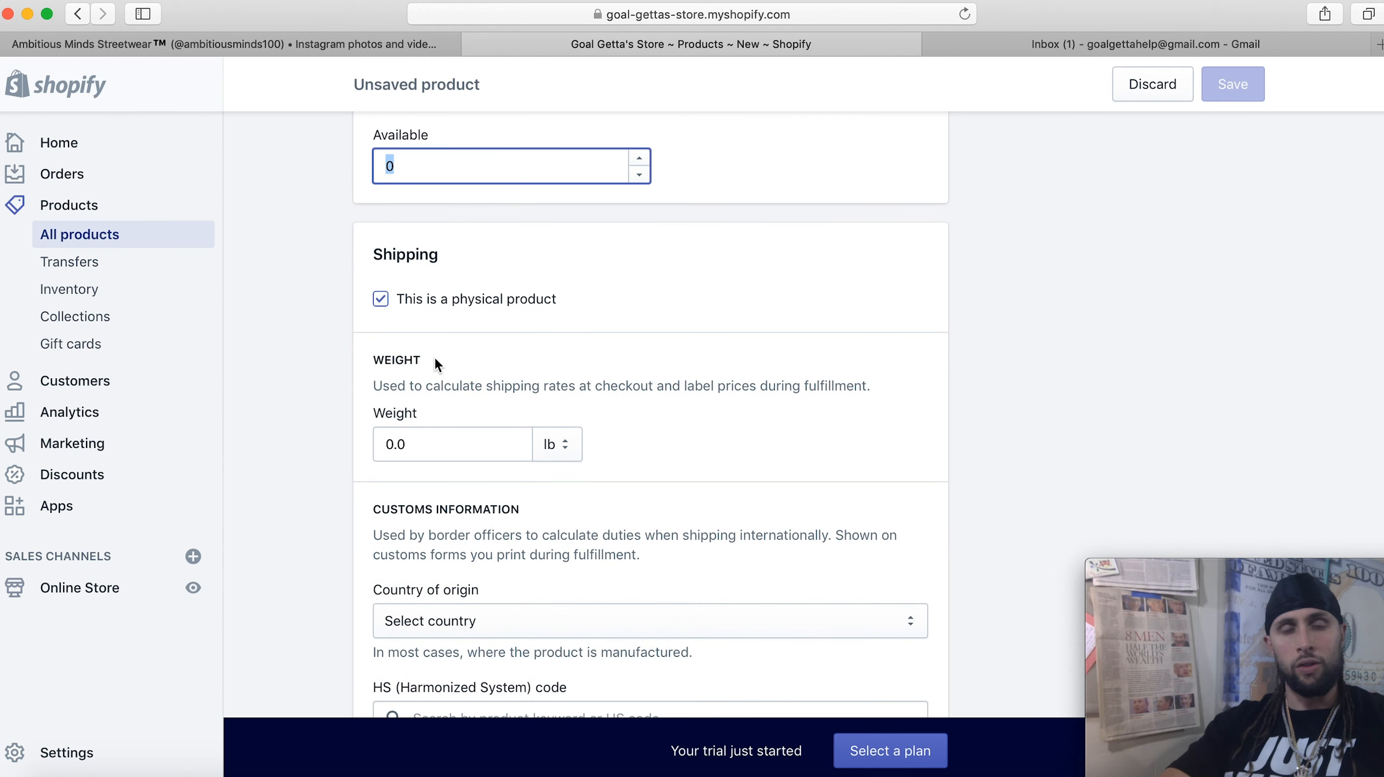
scroll(435, 360, down, 1)
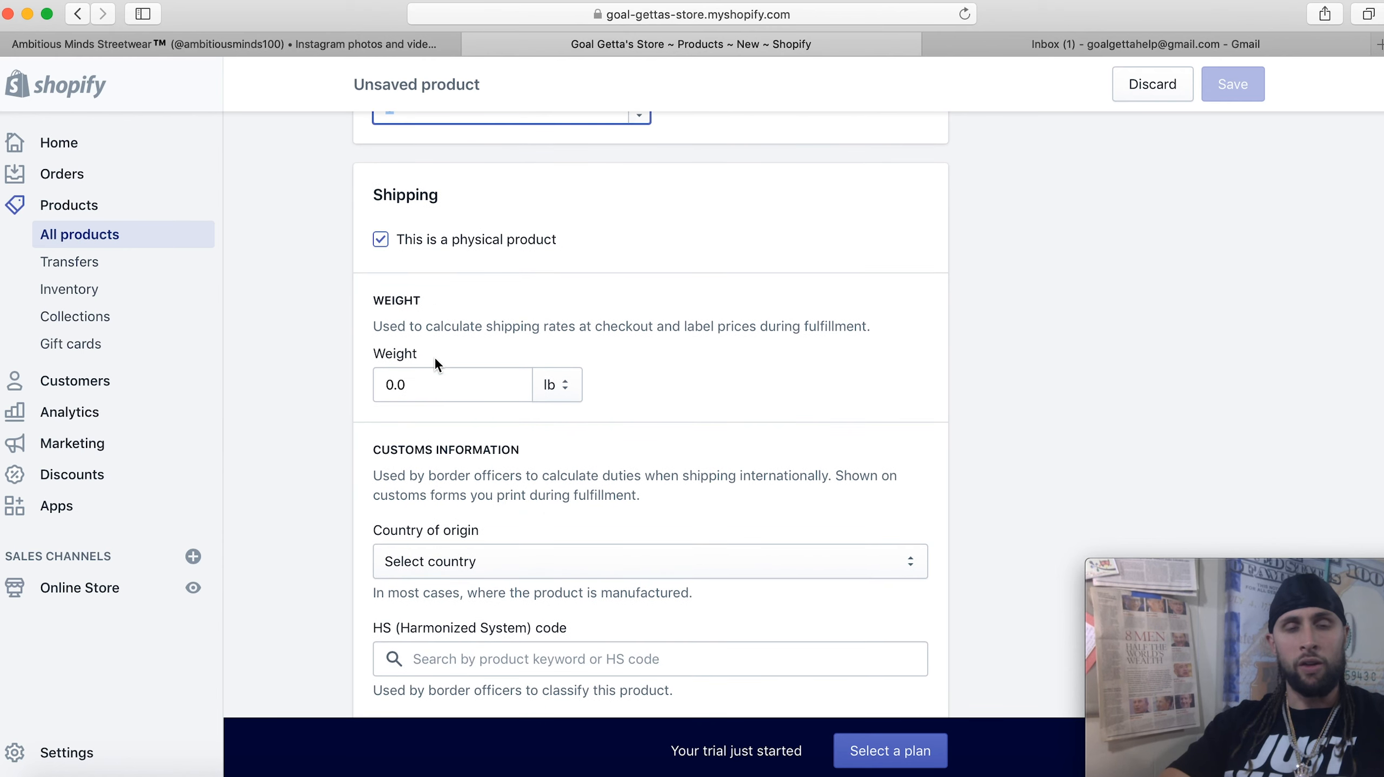
Click near the product's weight field and scroll further down the page
click(452, 390)
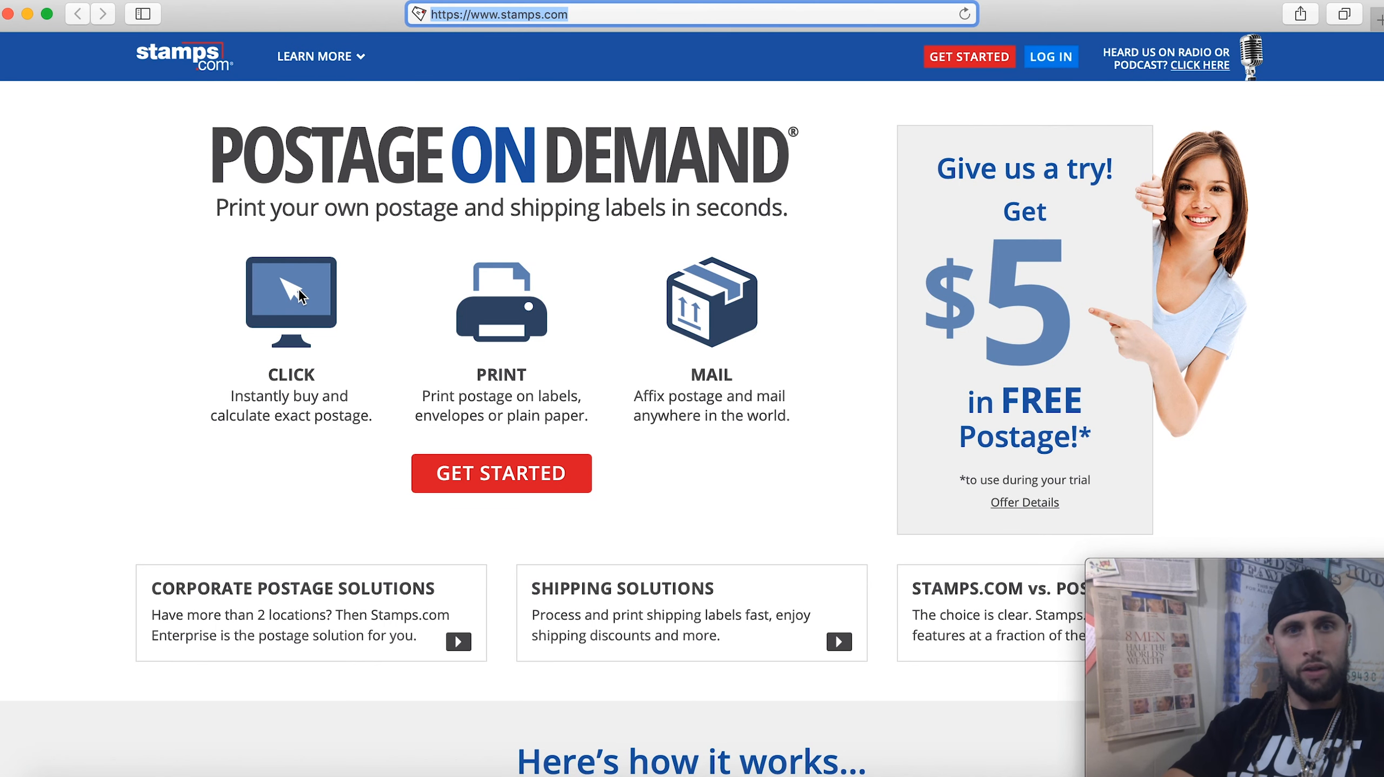
scroll(483, 283, down, 2)
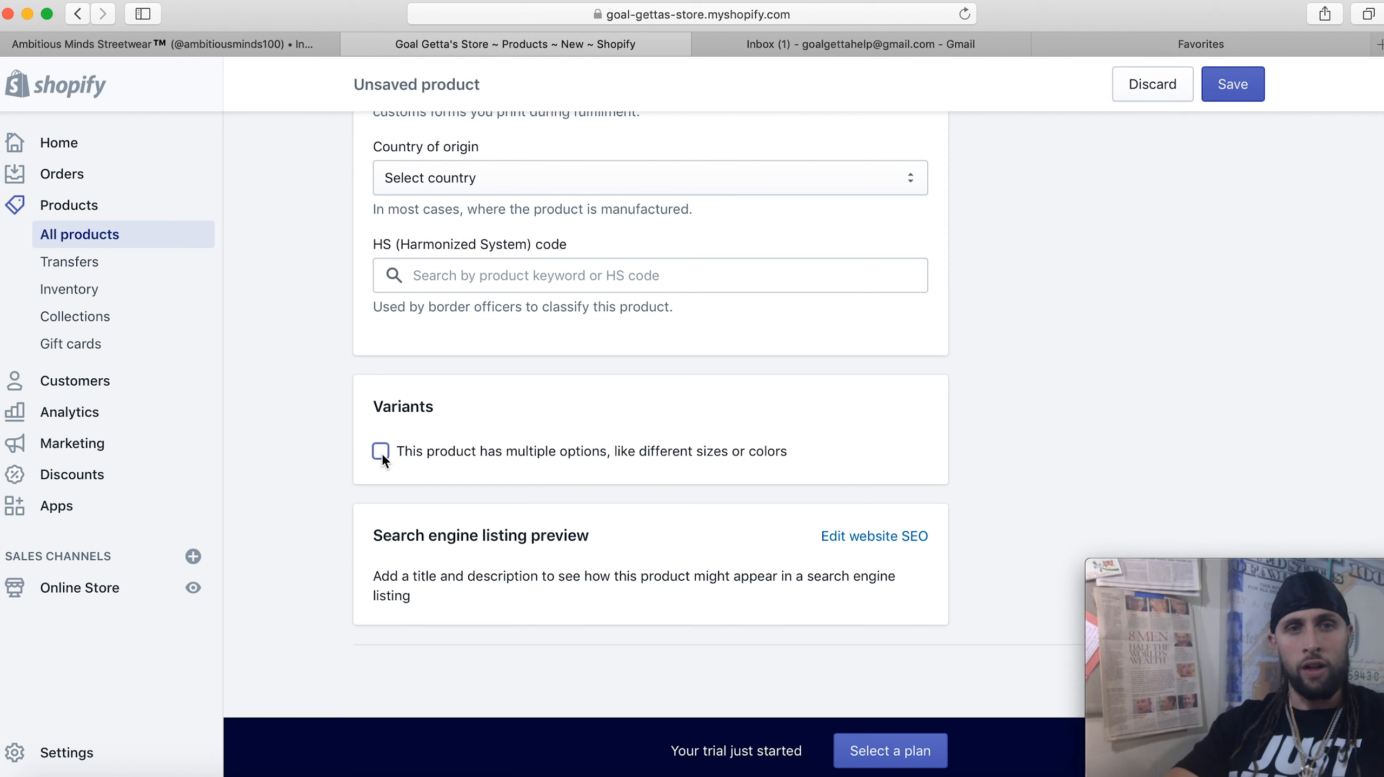
Mark the product as having multiple options and view suggested names like Size for the first option
click(380, 452)
scroll(467, 482, down, 3)
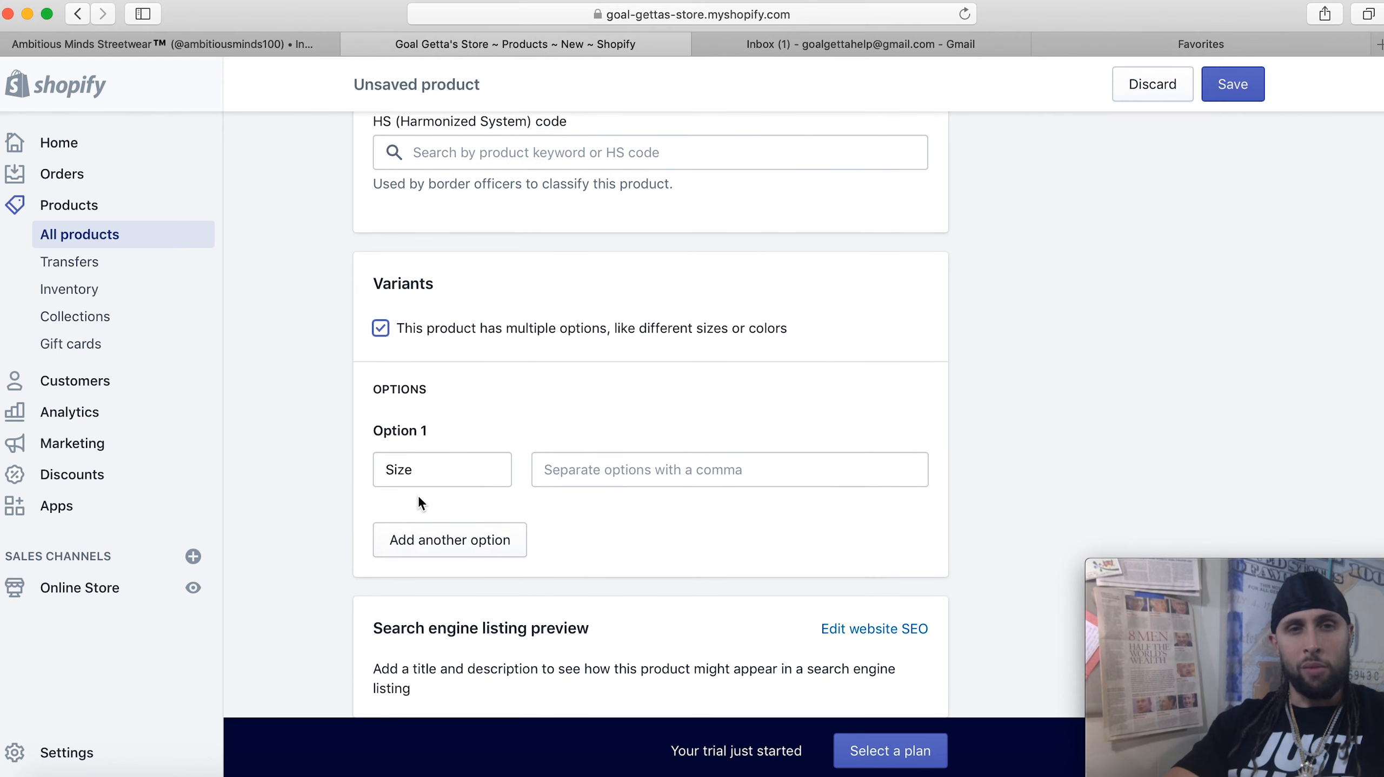
click(427, 470)
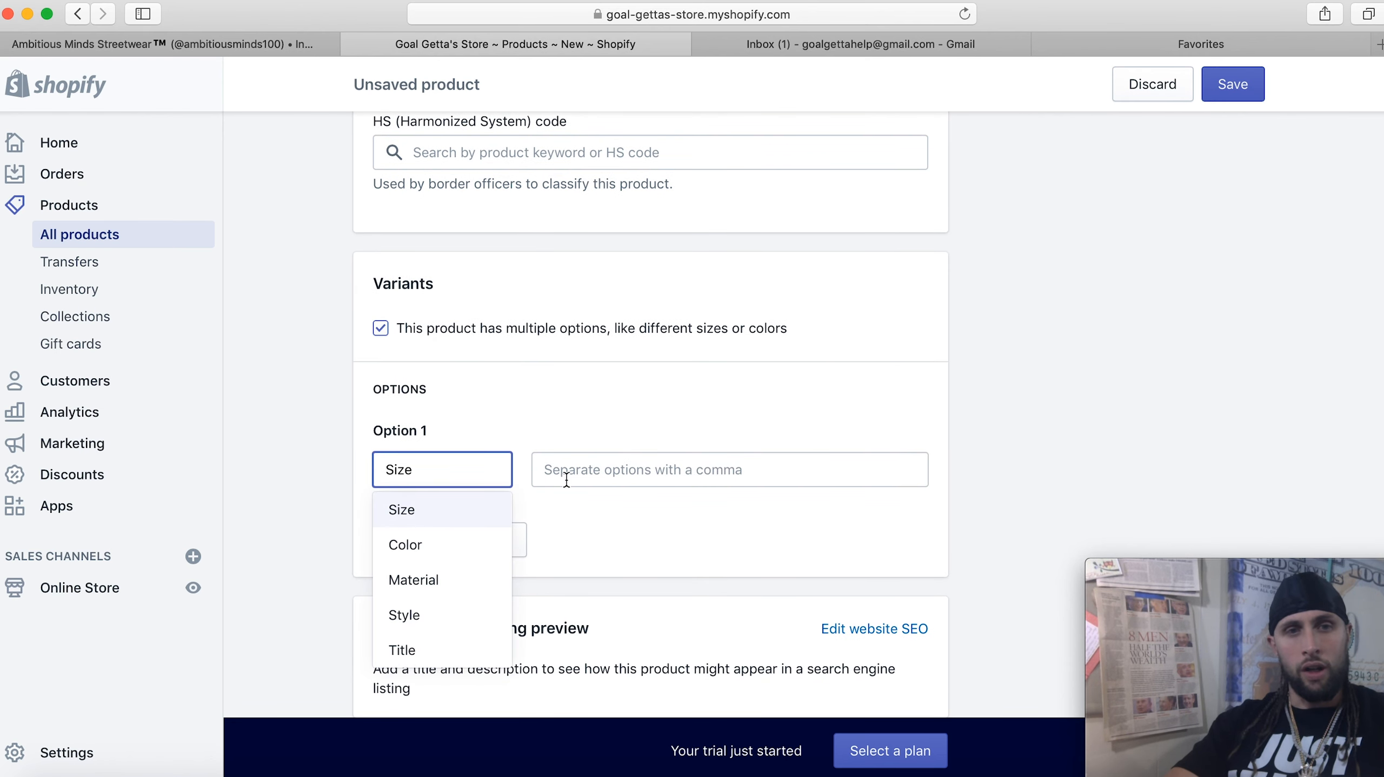
scroll(886, 522, down, 2)
Expand the search engine listing and click into its page title and description fields
click(883, 520)
scroll(884, 517, down, 3)
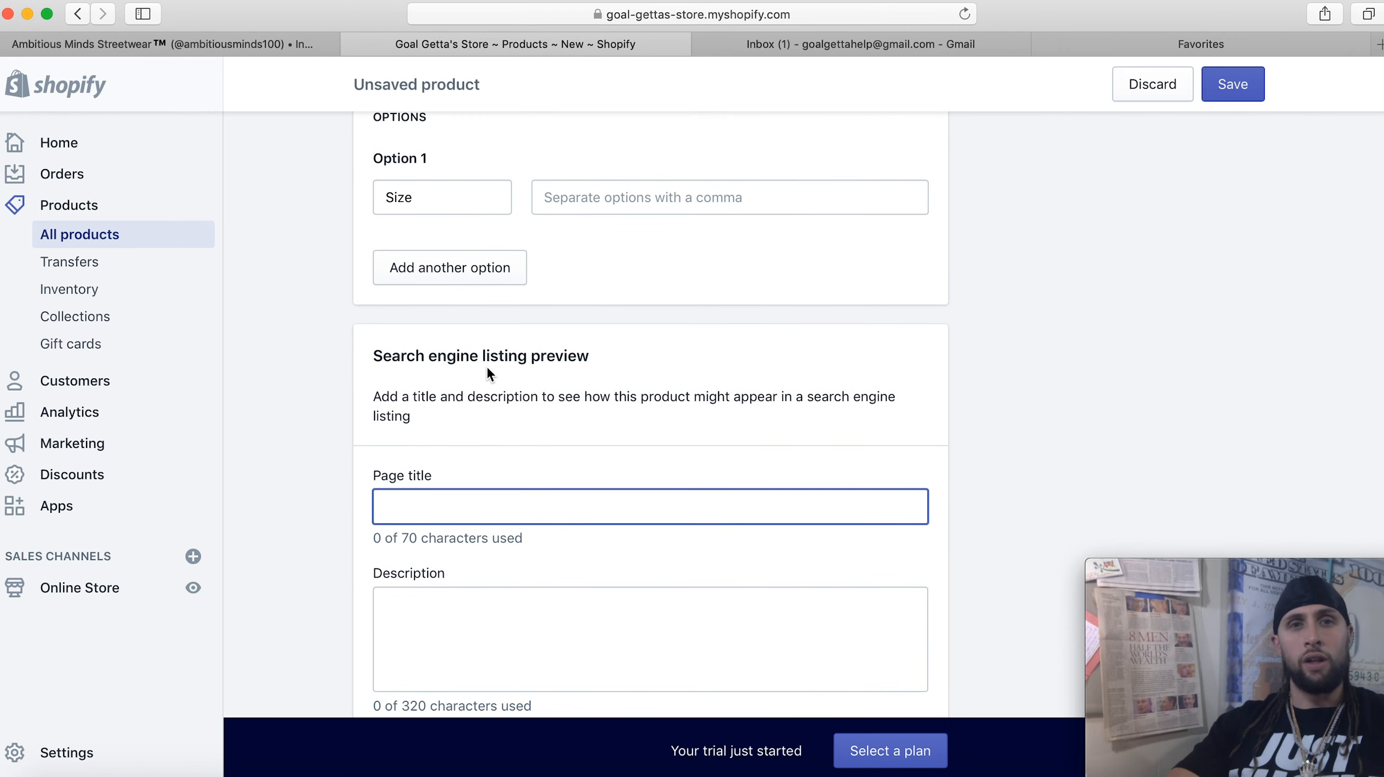
scroll(488, 373, down, 1)
click(455, 582)
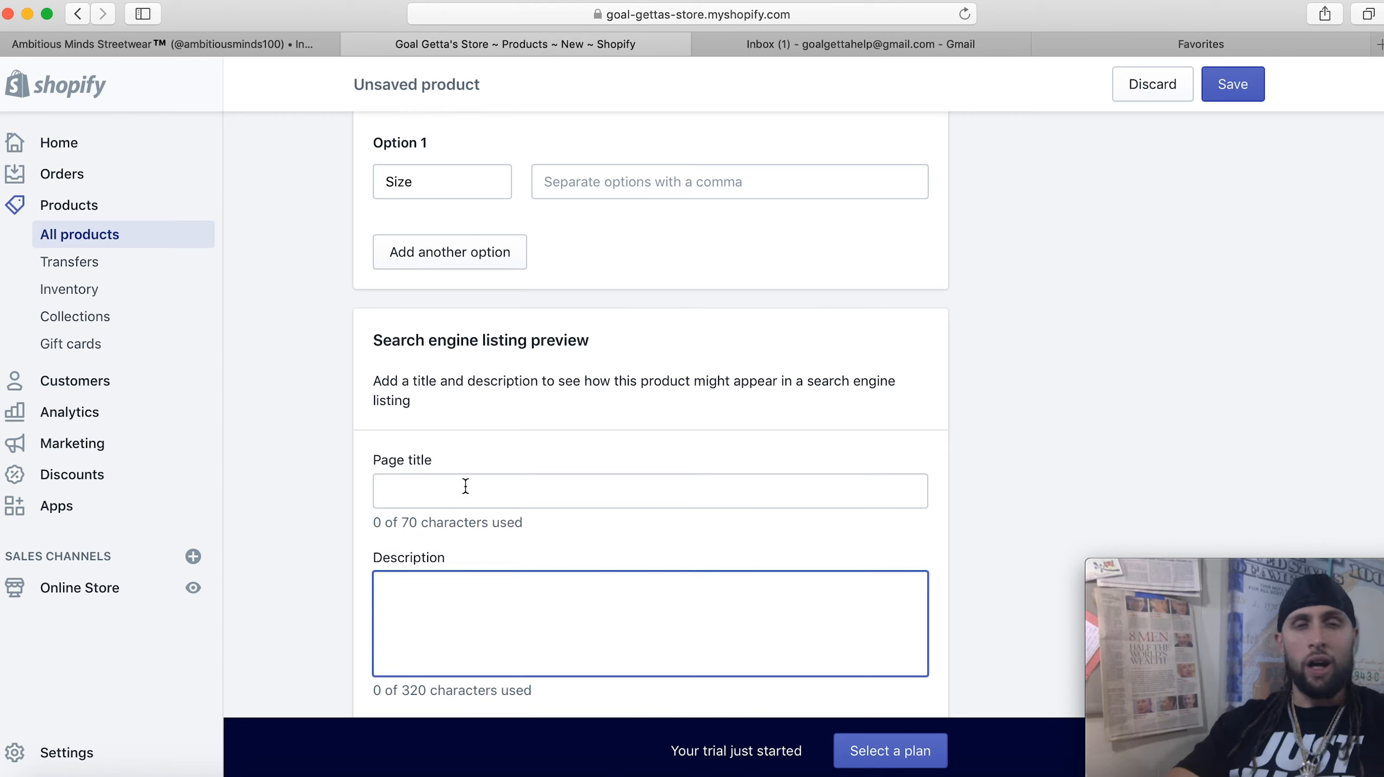
click(451, 495)
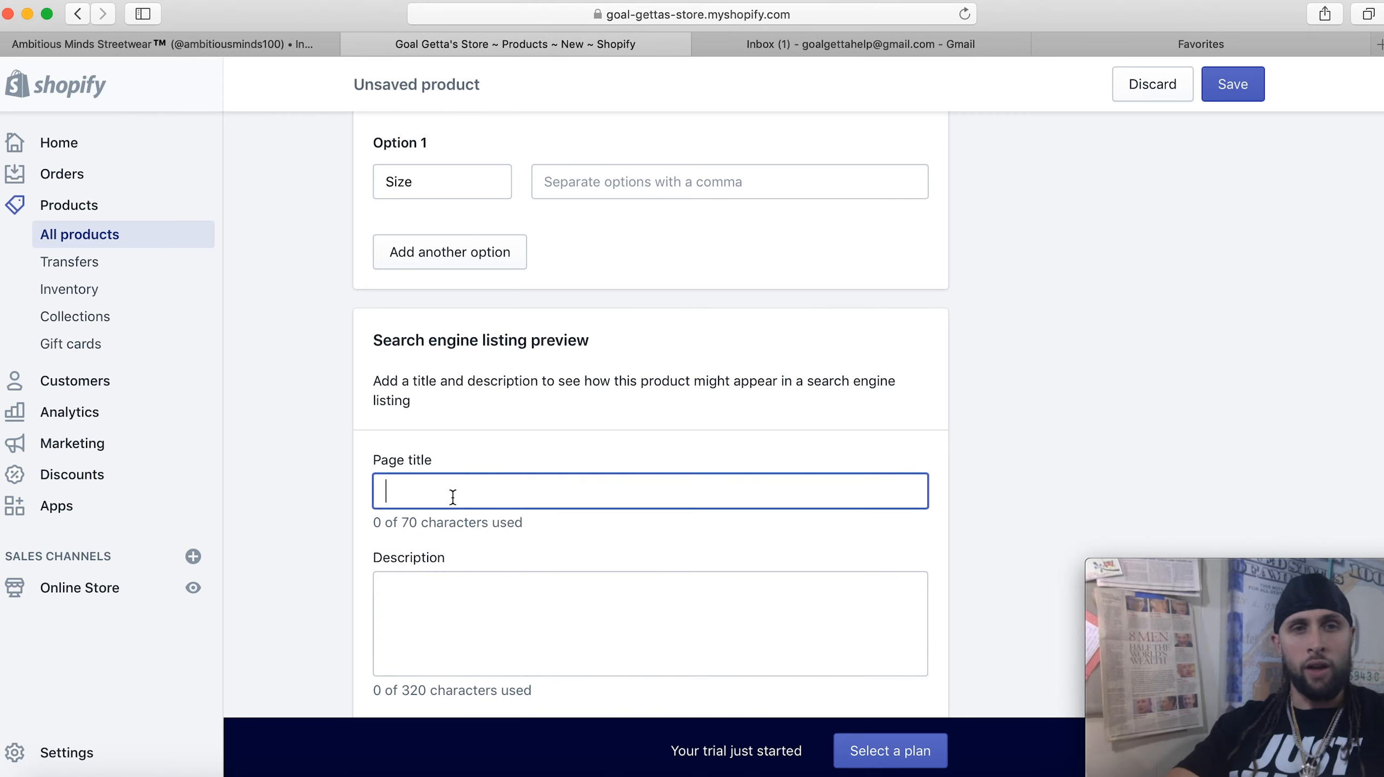
scroll(591, 486, down, 2)
click(556, 522)
scroll(558, 521, down, 2)
scroll(557, 521, down, 2)
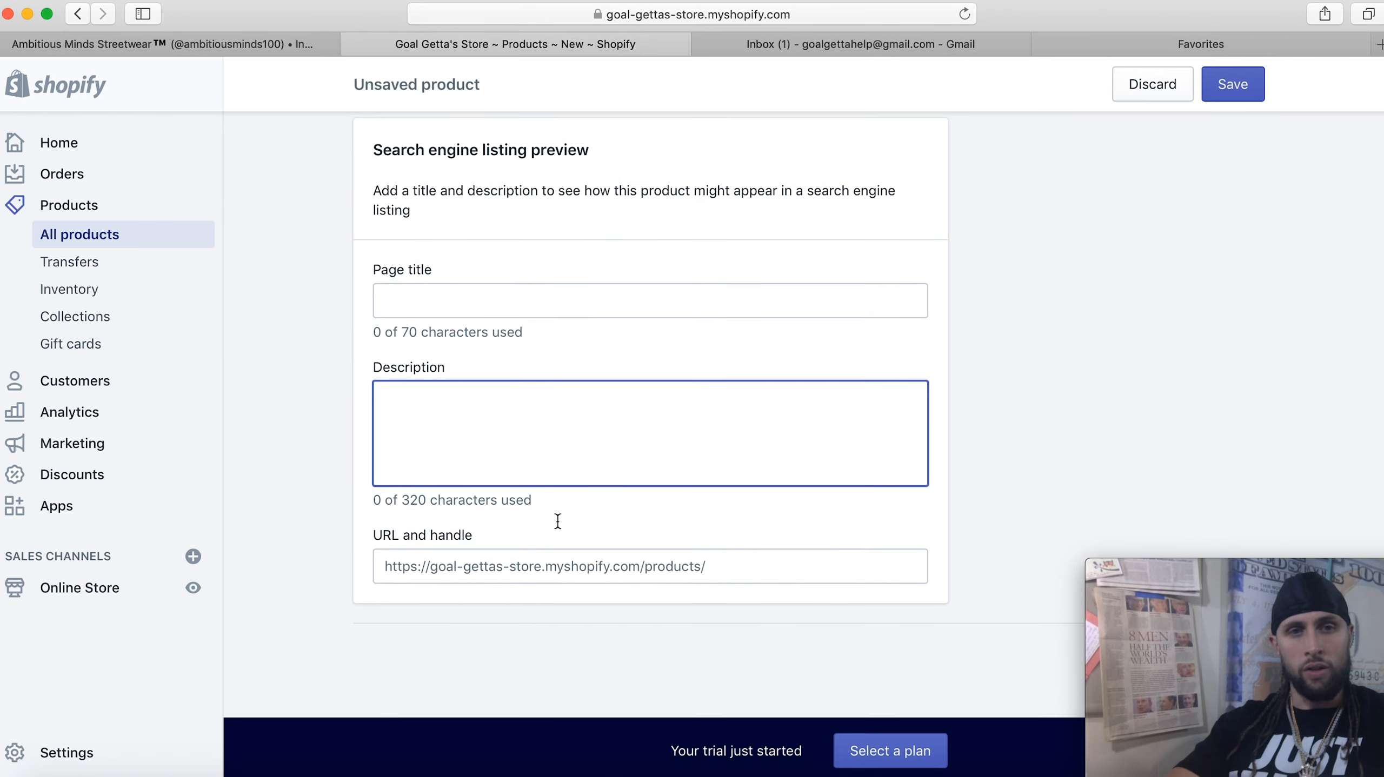
Click into the product's URL and handle field, then scroll over the listing preview
click(627, 566)
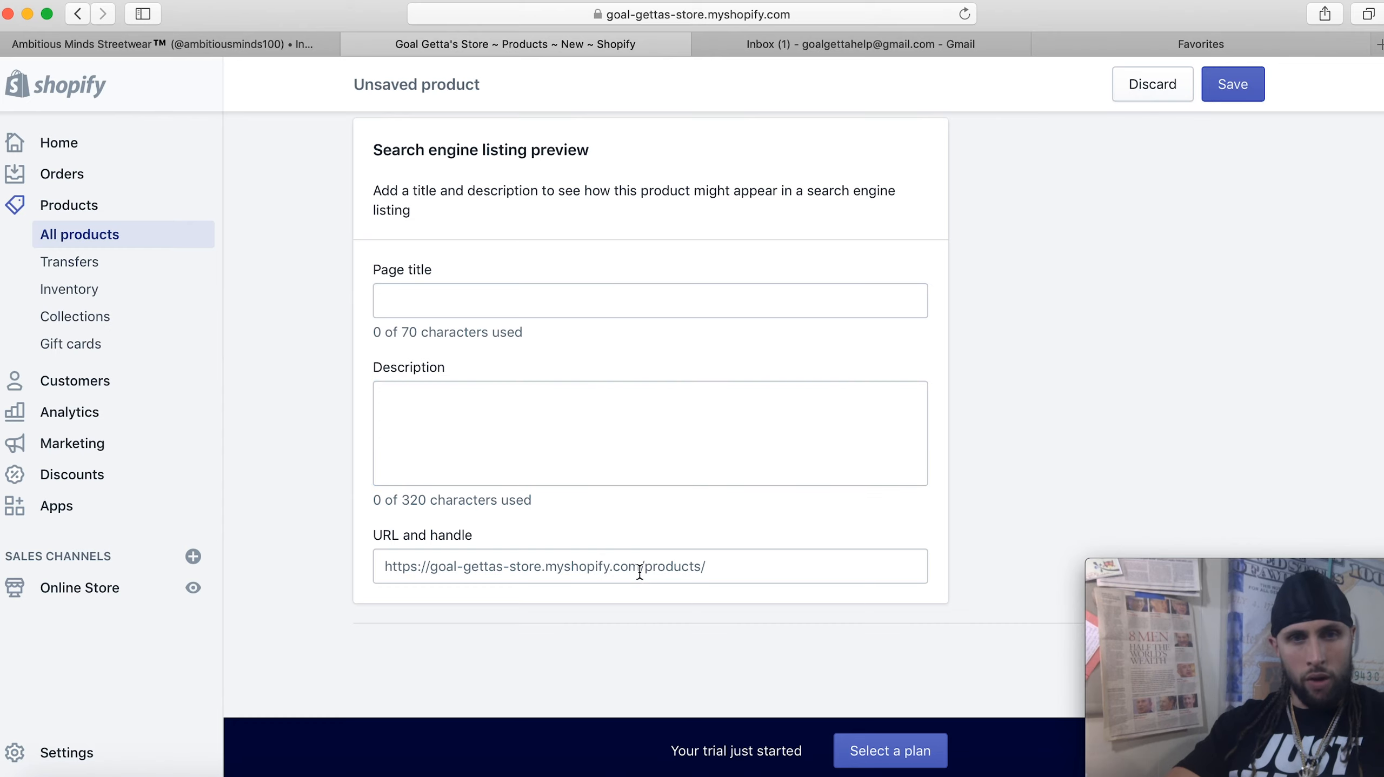
click(711, 566)
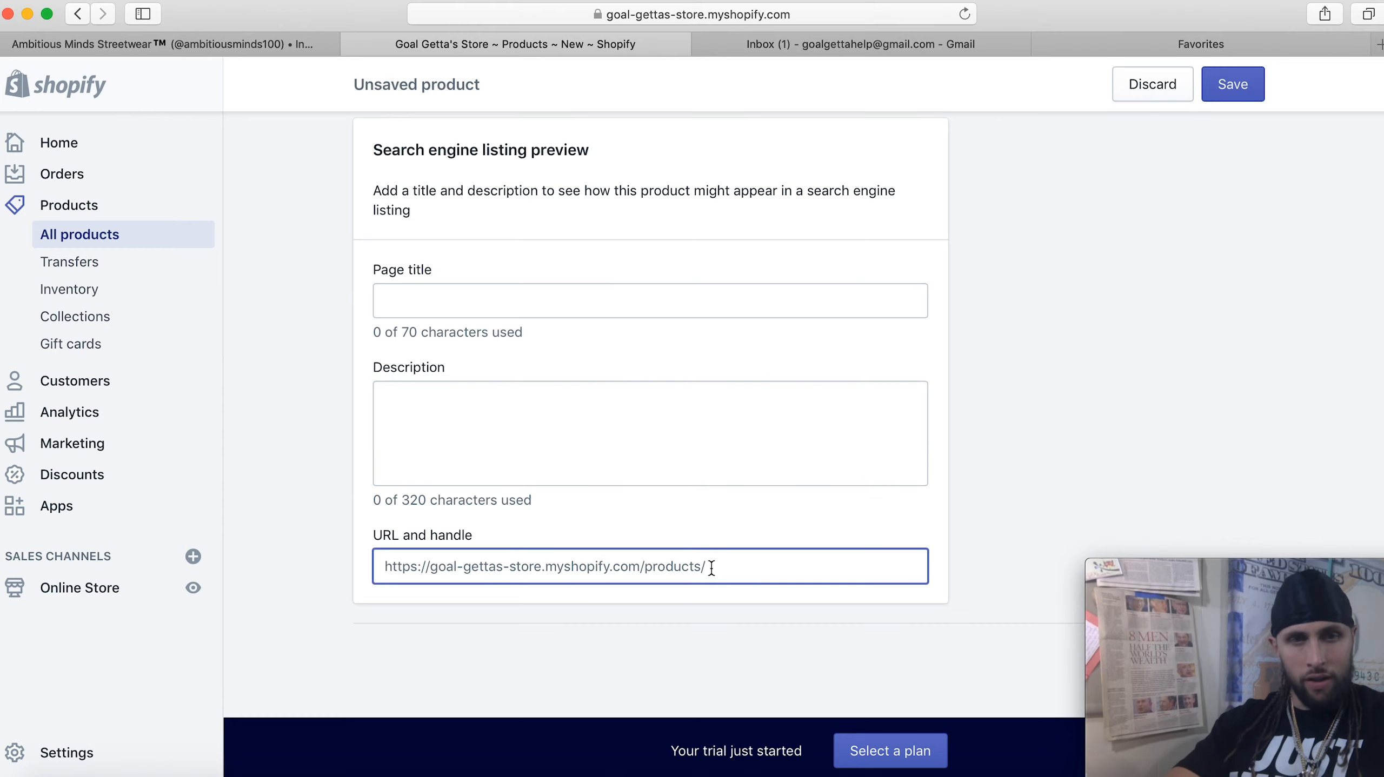
click(711, 568)
scroll(711, 569, up, 1)
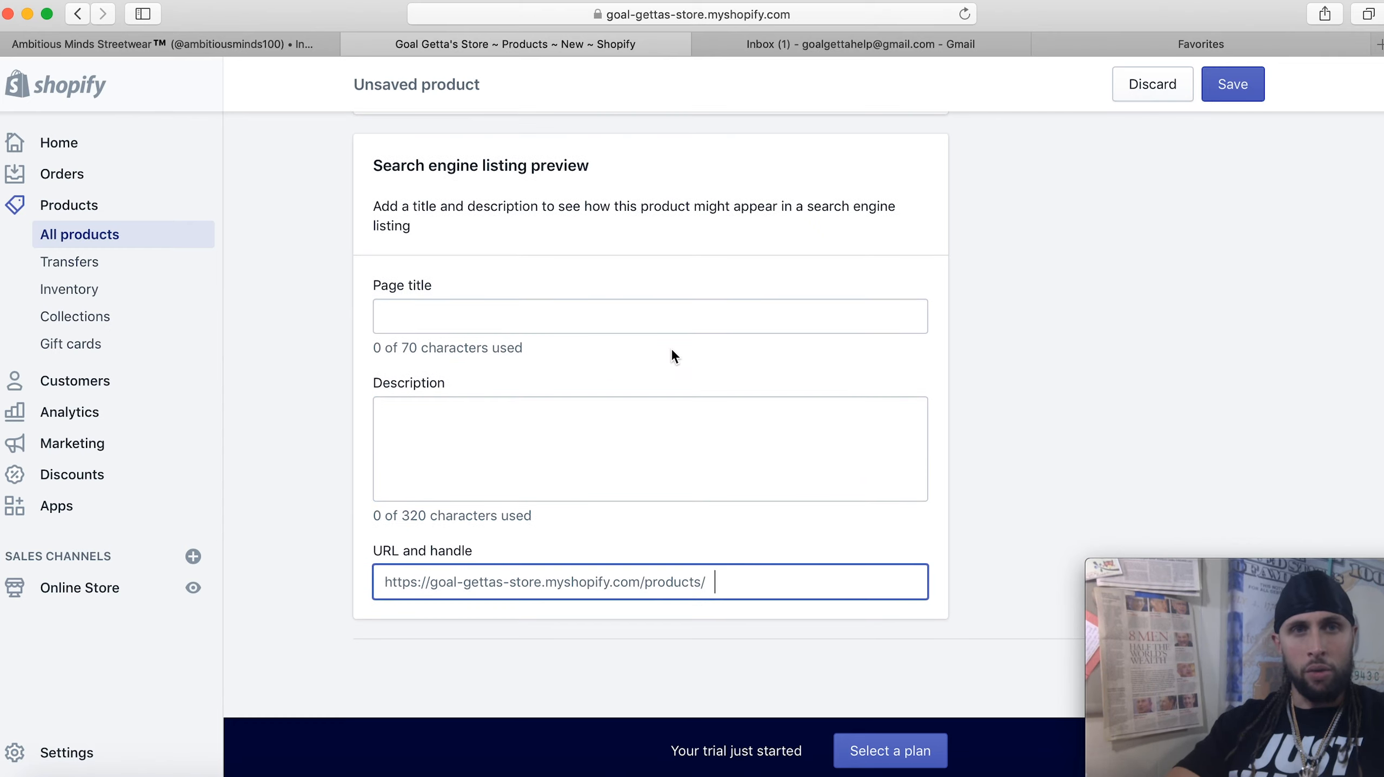
scroll(672, 353, up, 10)
scroll(672, 353, down, 11)
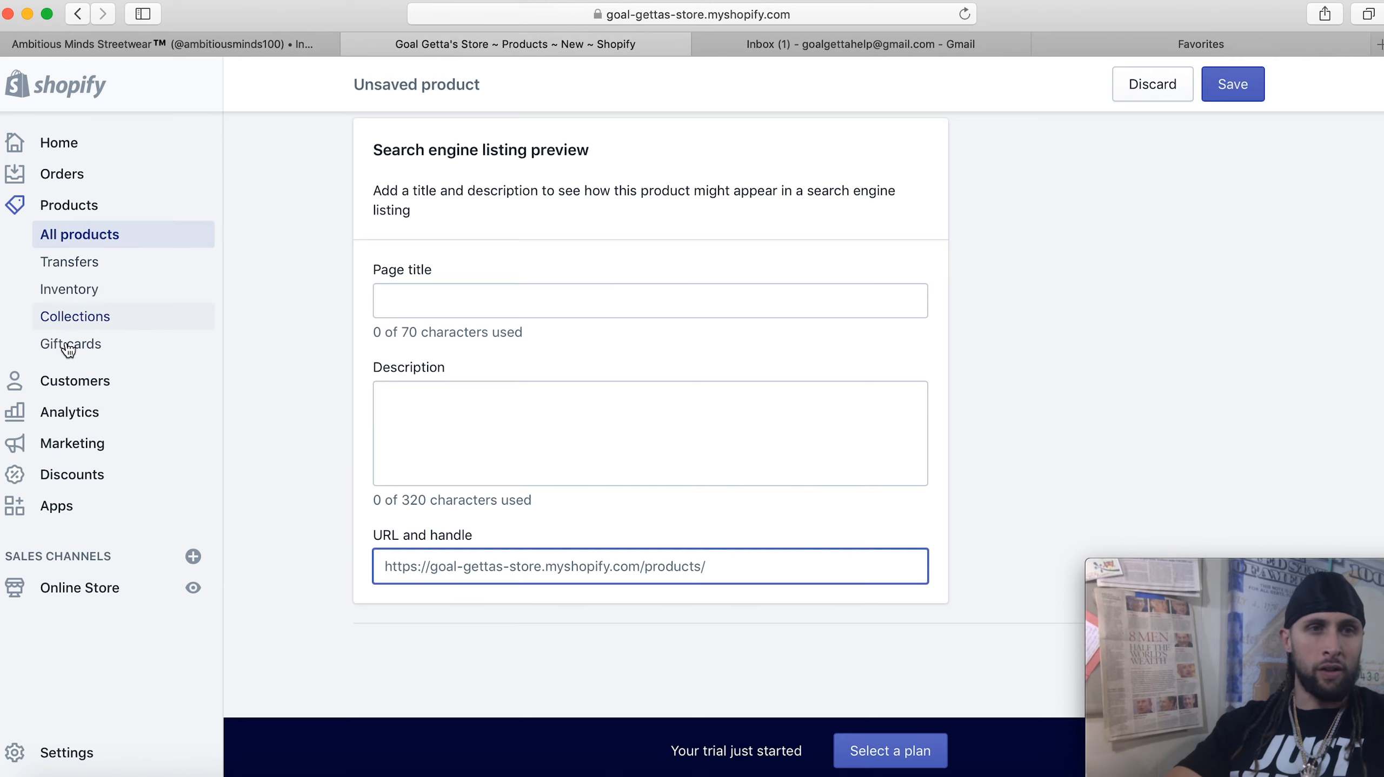
Discard the unsaved product, view the empty Customers page, then review the Analytics Overview showing $0.00 sales and 0 sessions
click(74, 381)
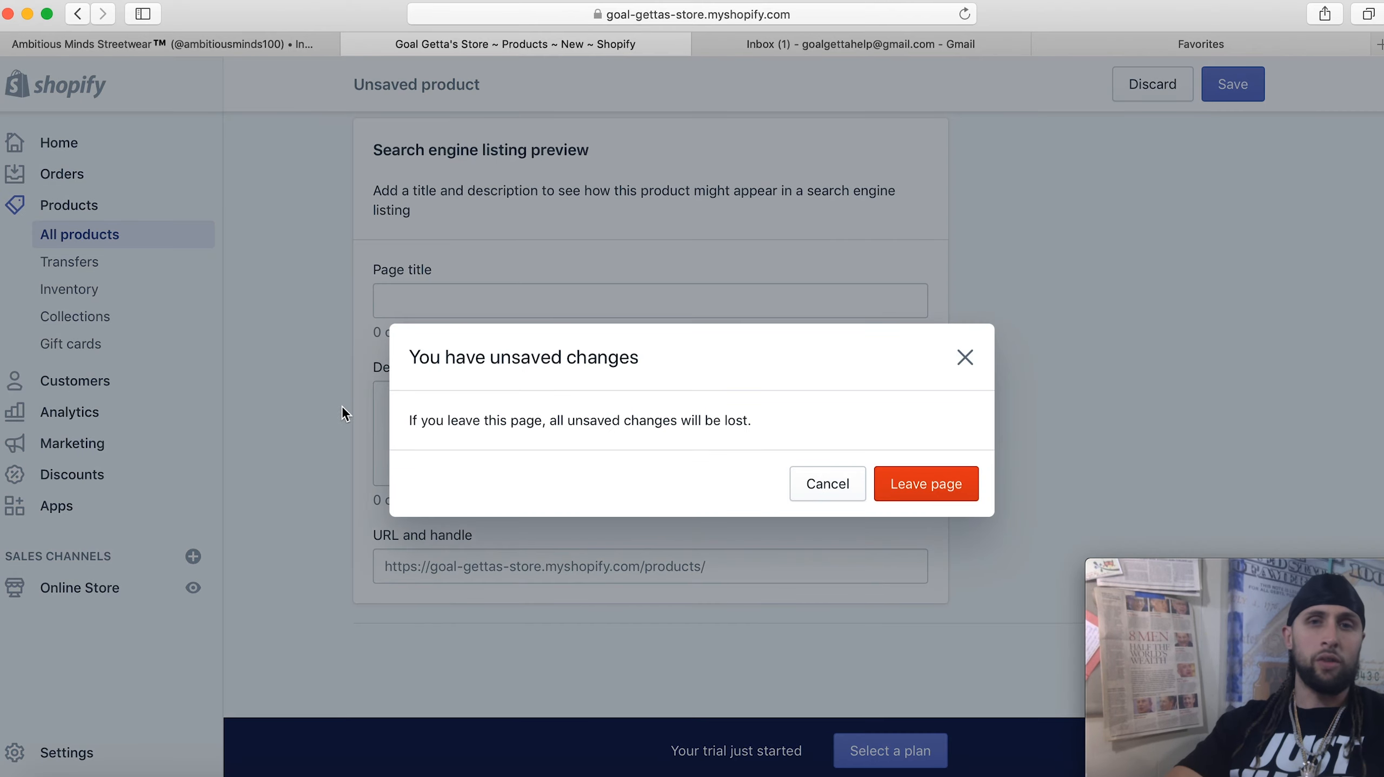
click(937, 496)
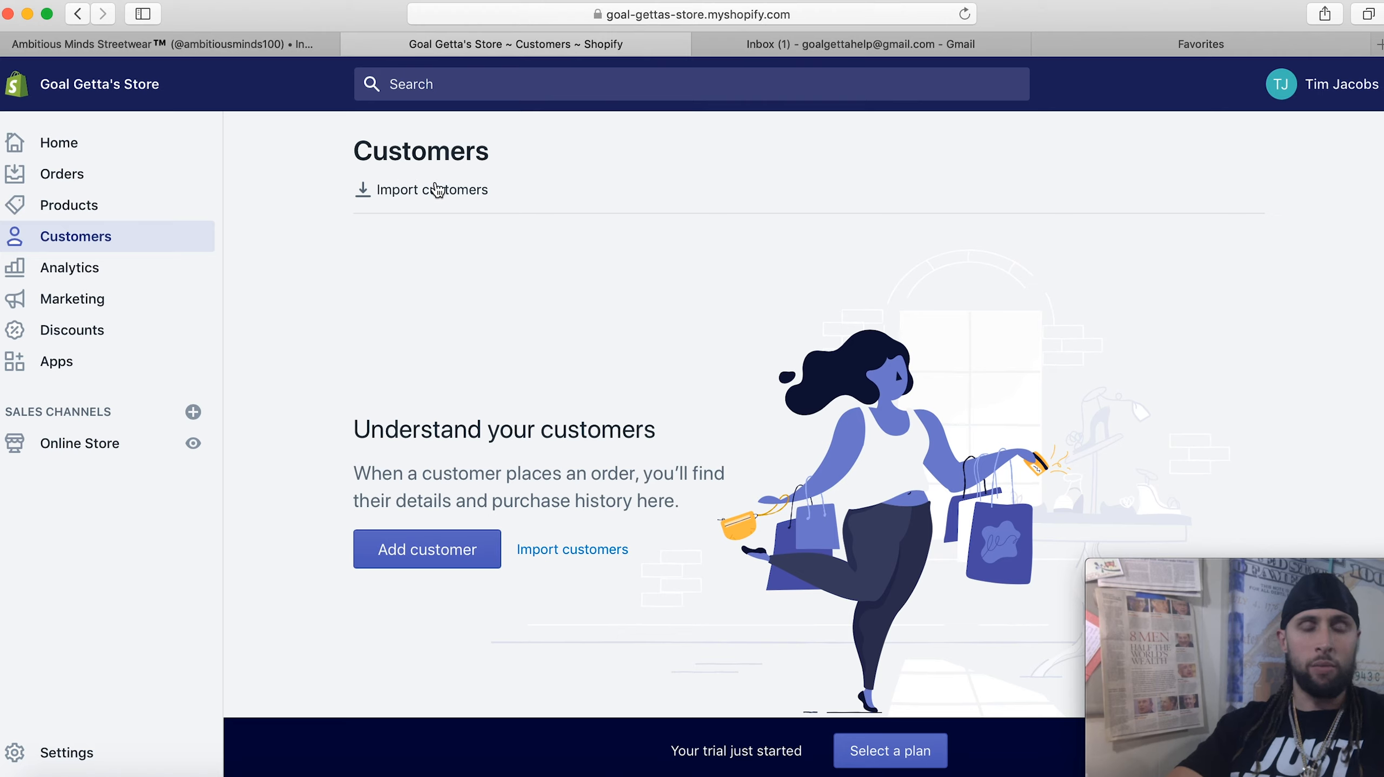
click(70, 267)
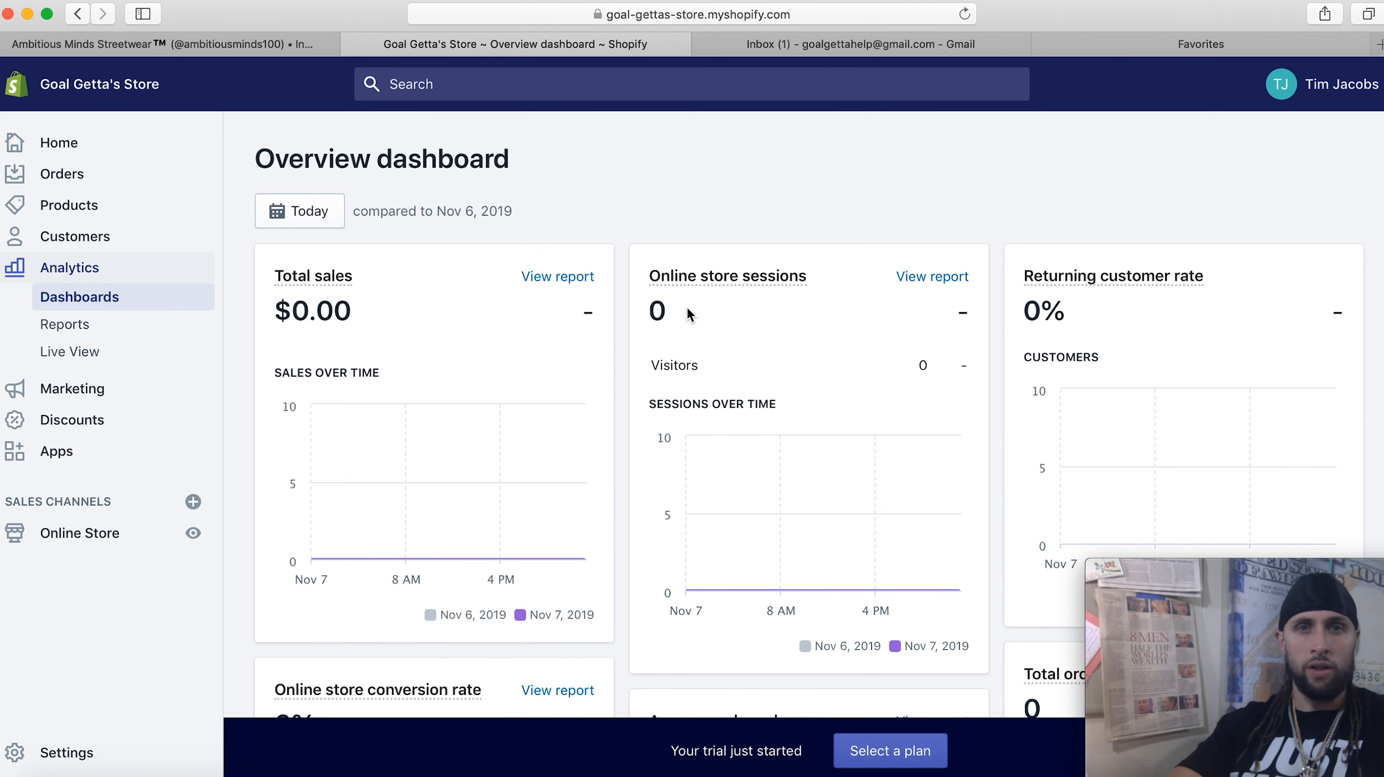
scroll(781, 188, down, 3)
scroll(781, 188, down, 2)
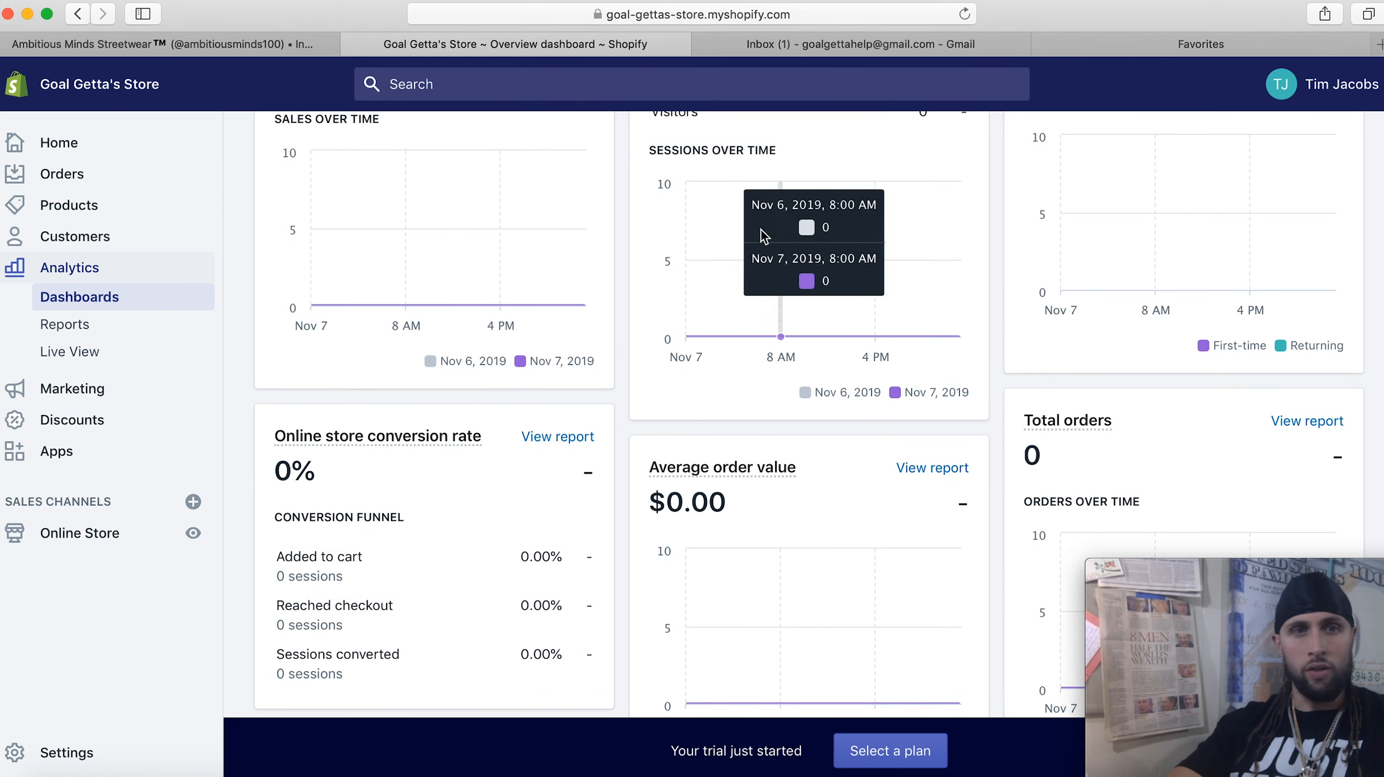
scroll(354, 579, down, 3)
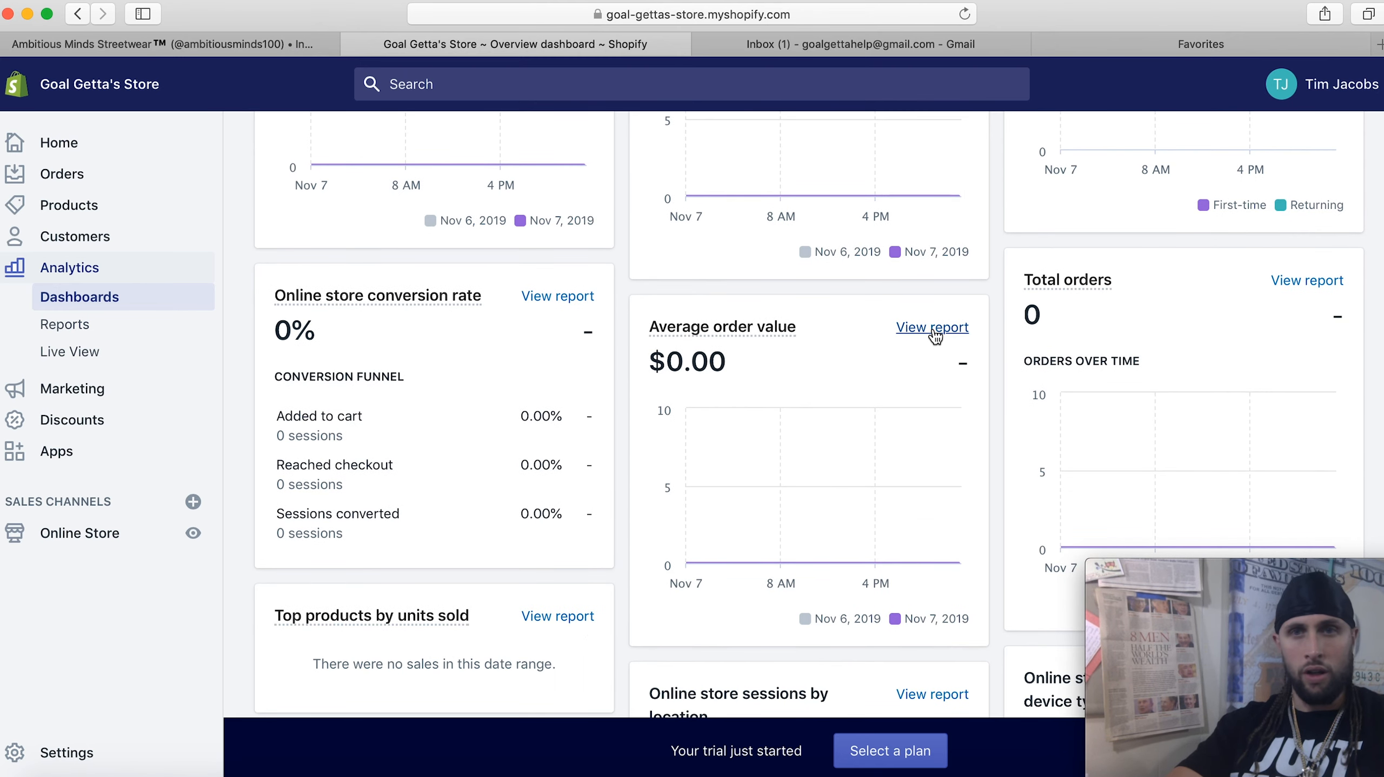
scroll(932, 330, down, 7)
scroll(934, 336, down, 1)
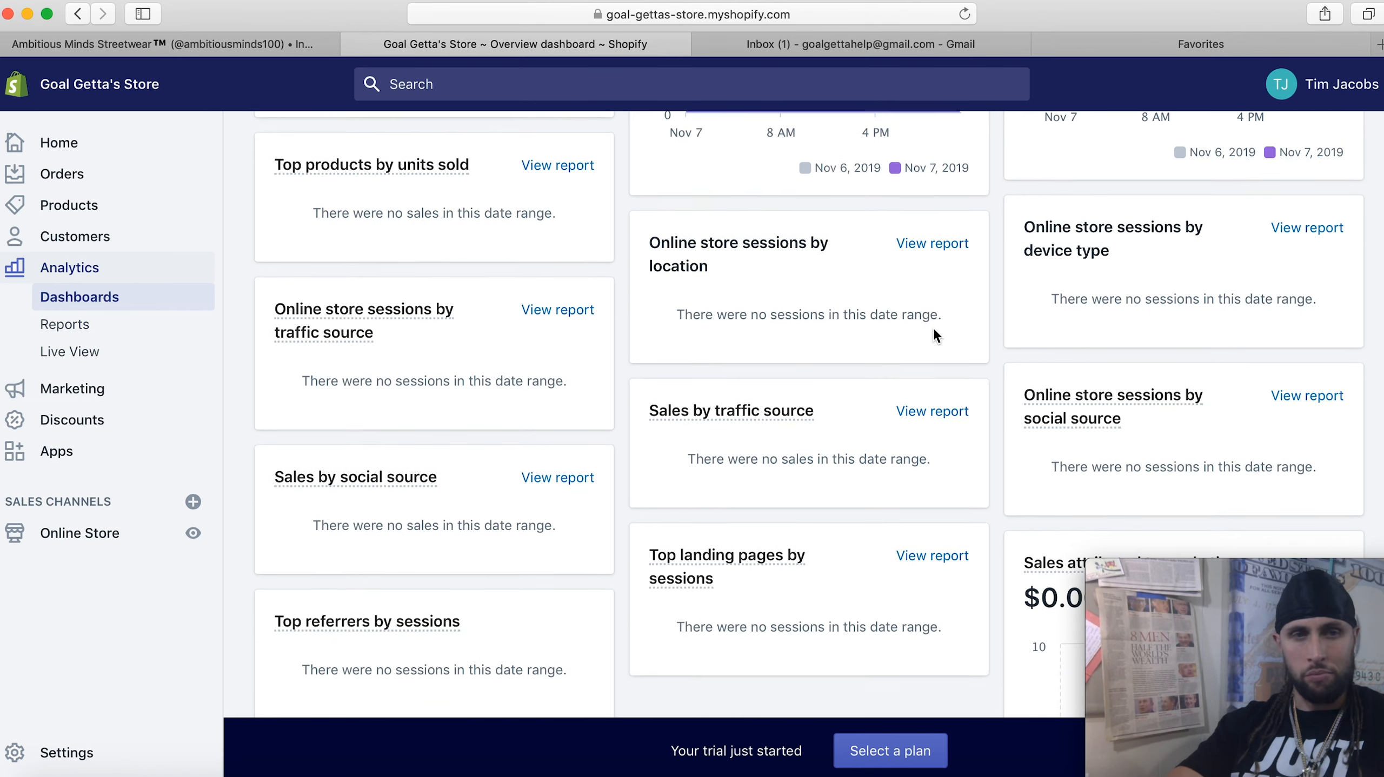